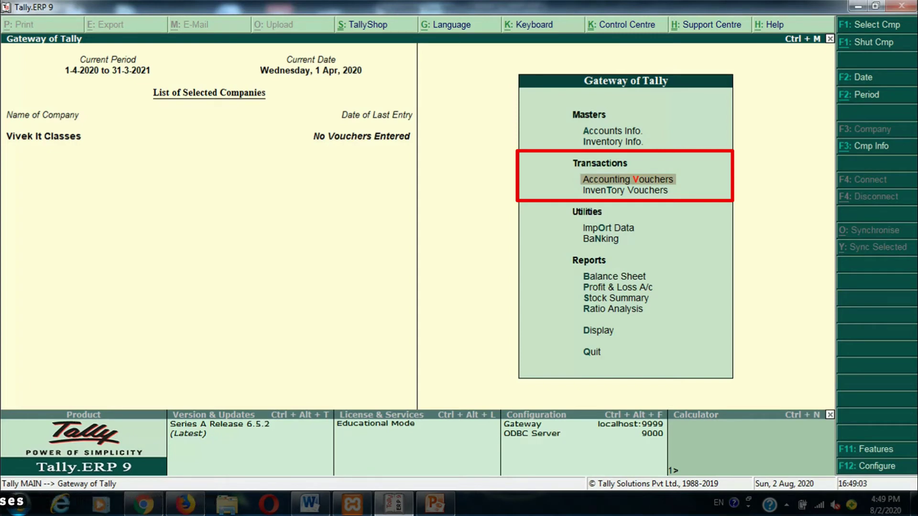
Open accounting voucher entry and view the Receipt, Contra and Journal voucher types before returning to Payment
{"action": "key", "text": "Return"}
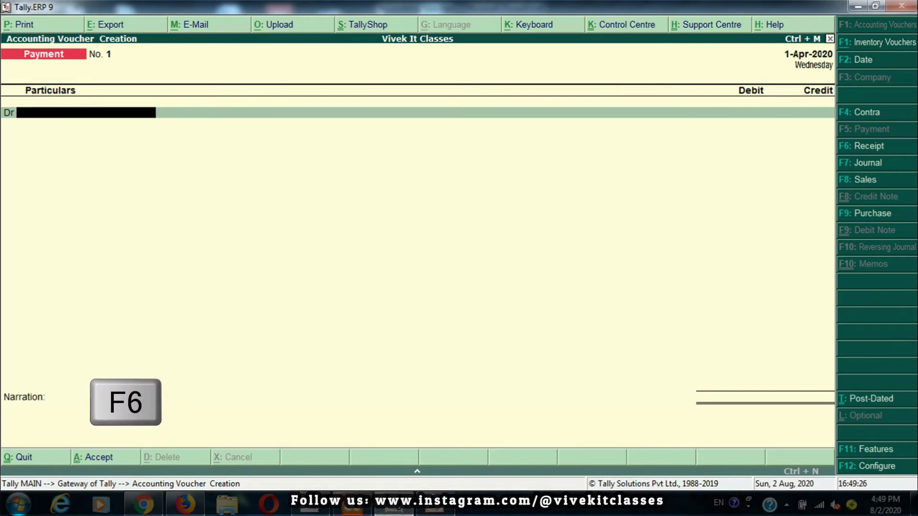
{"action": "key", "text": "F6"}
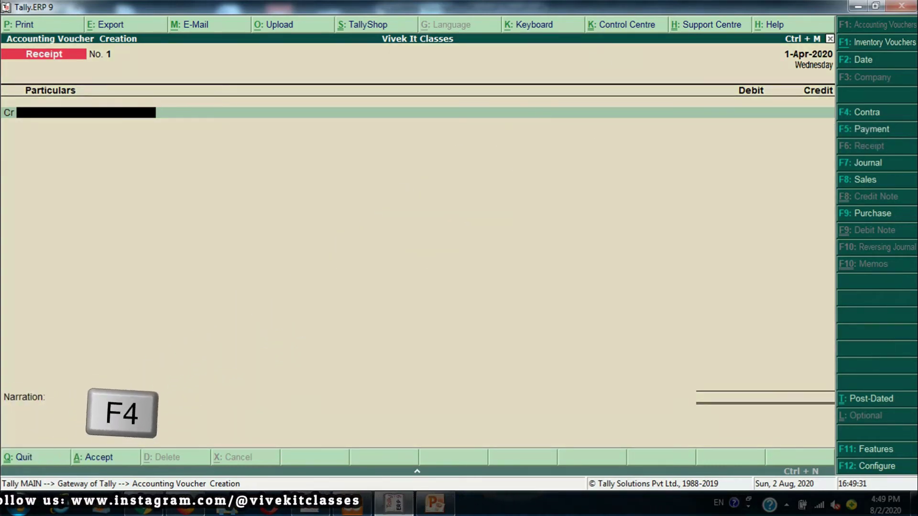
{"action": "key", "text": "F4"}
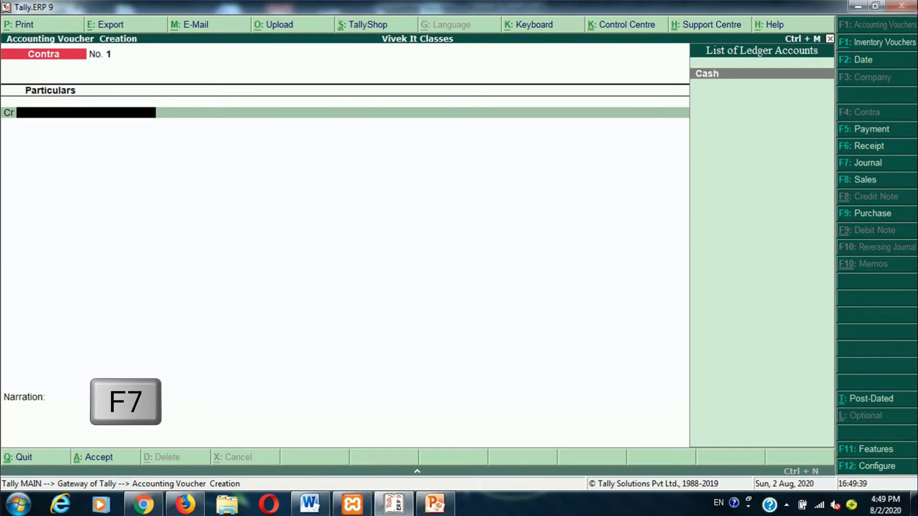
{"action": "key", "text": "F7"}
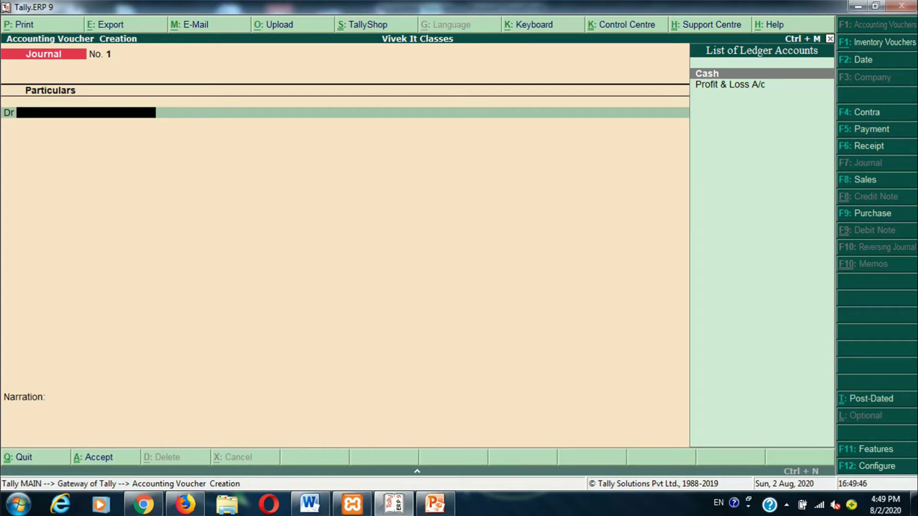
{"action": "key", "text": "F5"}
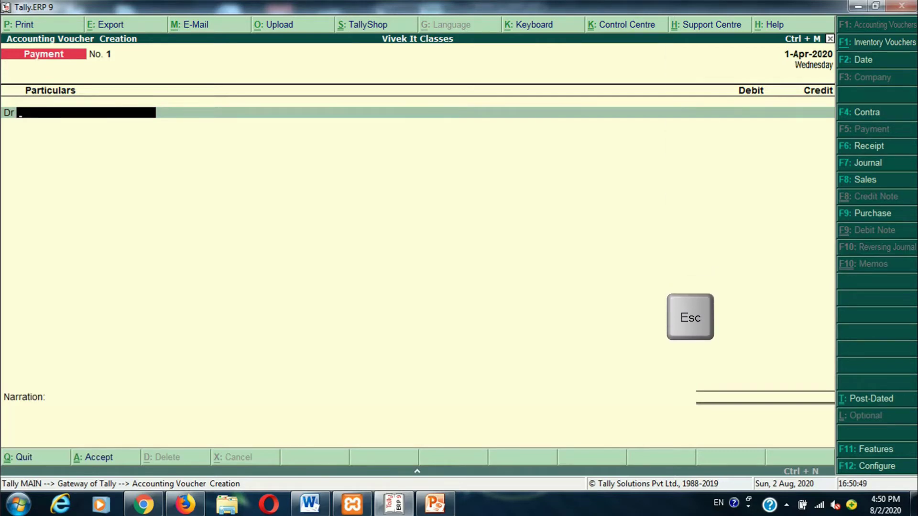
Leave voucher entry and open the blank single-ledger creation form from the accounts masters
{"action": "key", "text": "Escape"}
{"action": "key", "text": "Return"}
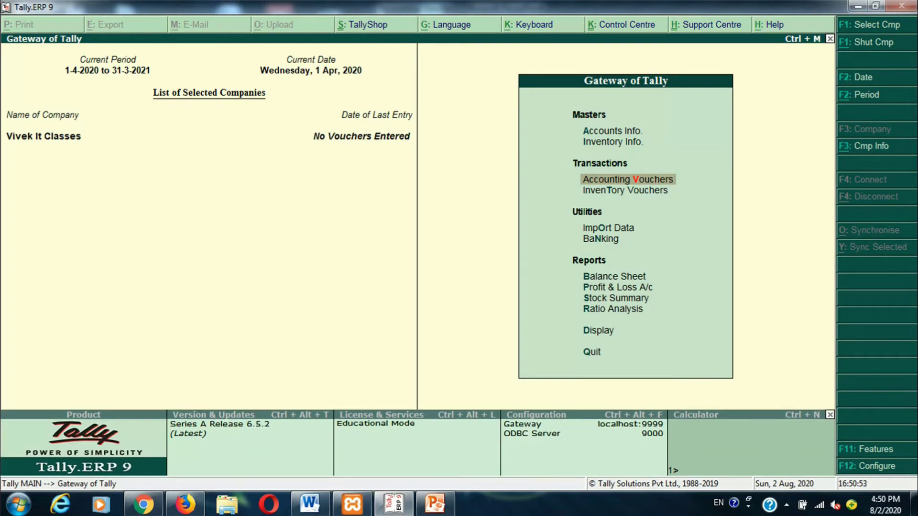
{"action": "key", "text": "Up"}
{"action": "key", "text": "Up"}
{"action": "key", "text": "Return"}
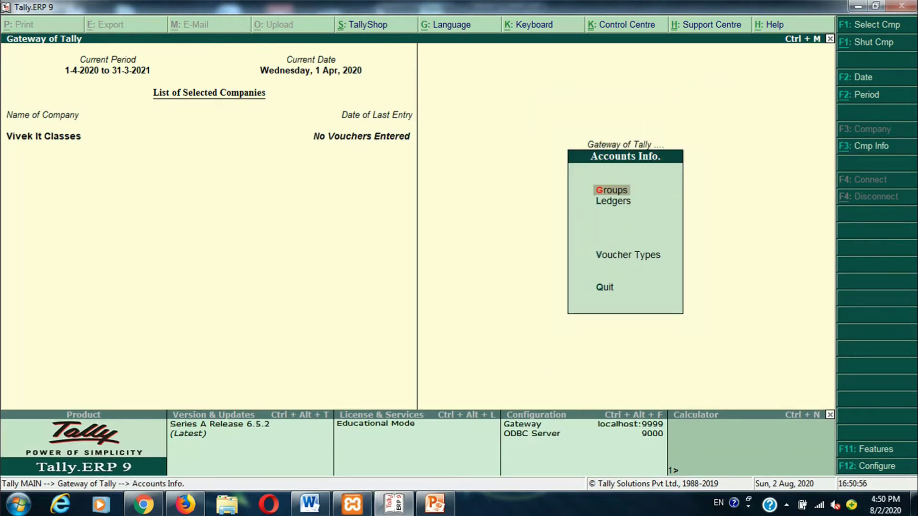
{"action": "key", "text": "Down"}
{"action": "key", "text": "Return"}
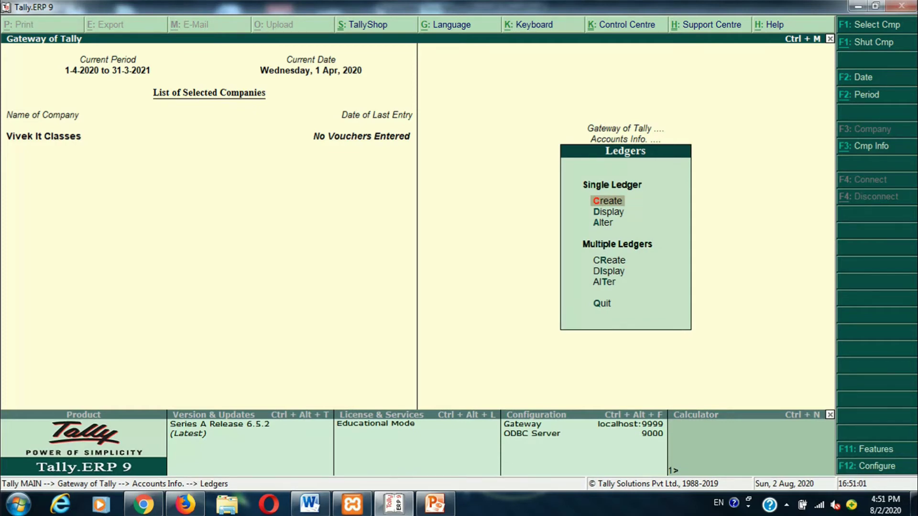
{"action": "key", "text": "Return"}
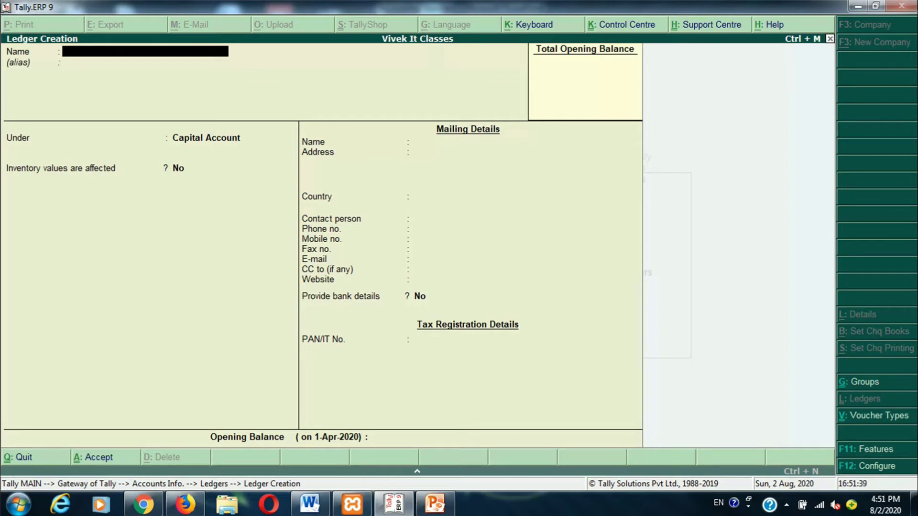
Leave the ledger form without saving and reopen a payment voucher in Accounting Vouchers
{"action": "key", "text": "Escape"}
{"action": "key", "text": "y"}
{"action": "key", "text": "Escape"}
{"action": "key", "text": "Down"}
{"action": "key", "text": "Down"}
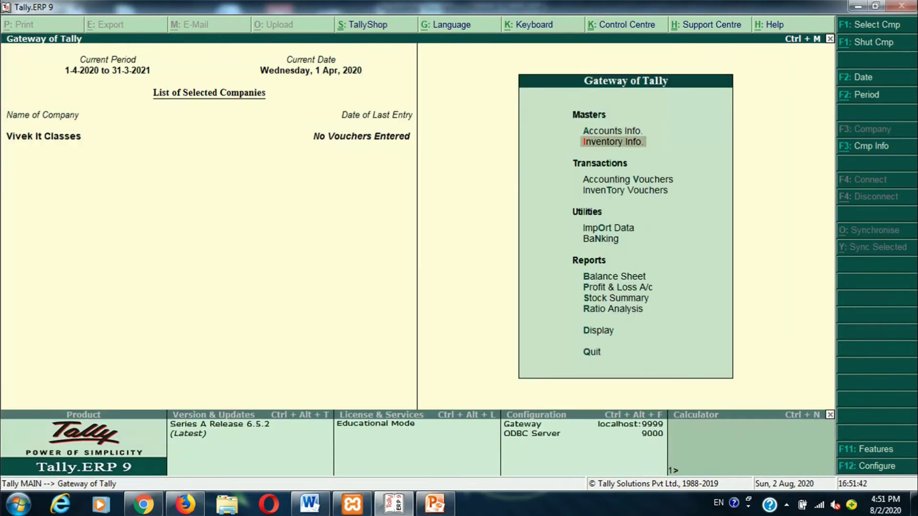
{"action": "key", "text": "Return"}
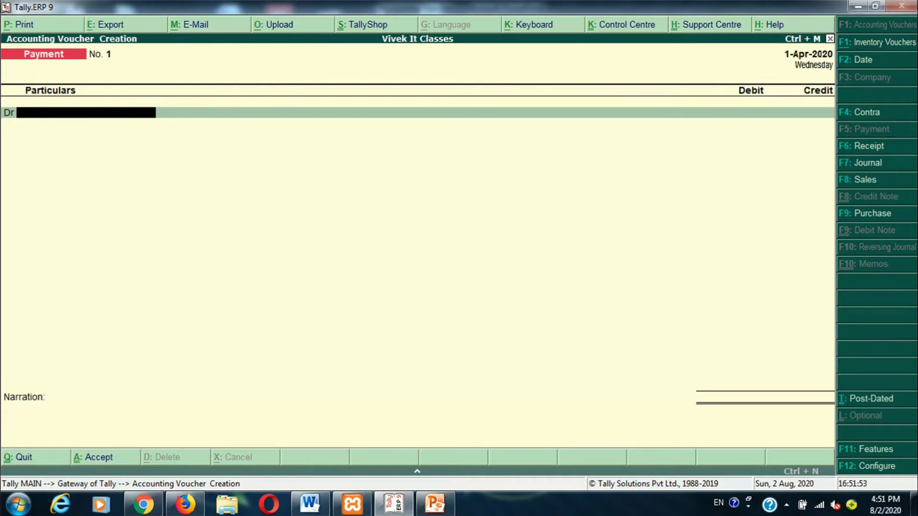
Start a new ledger from the payment voucher's debit line and name it Commission A/c, without an alias
{"action": "key", "text": "alt+c"}
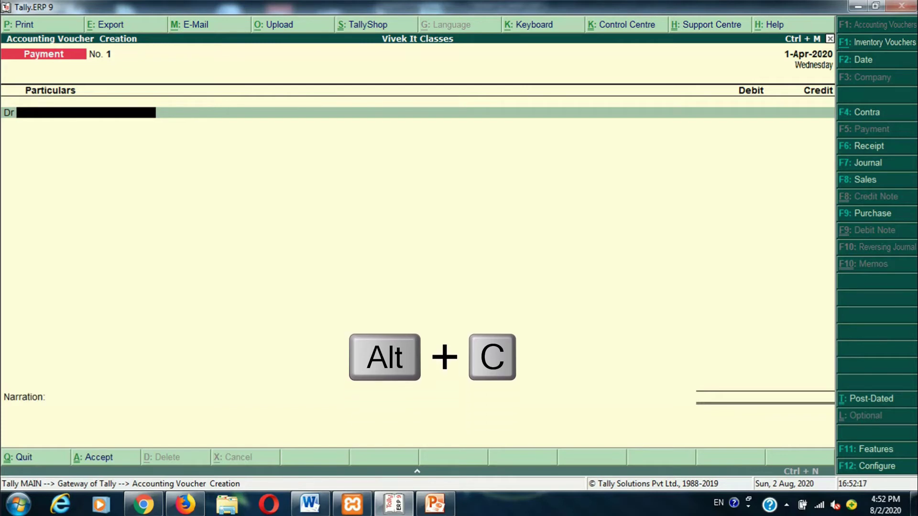
{"action": "key", "text": "alt+c"}
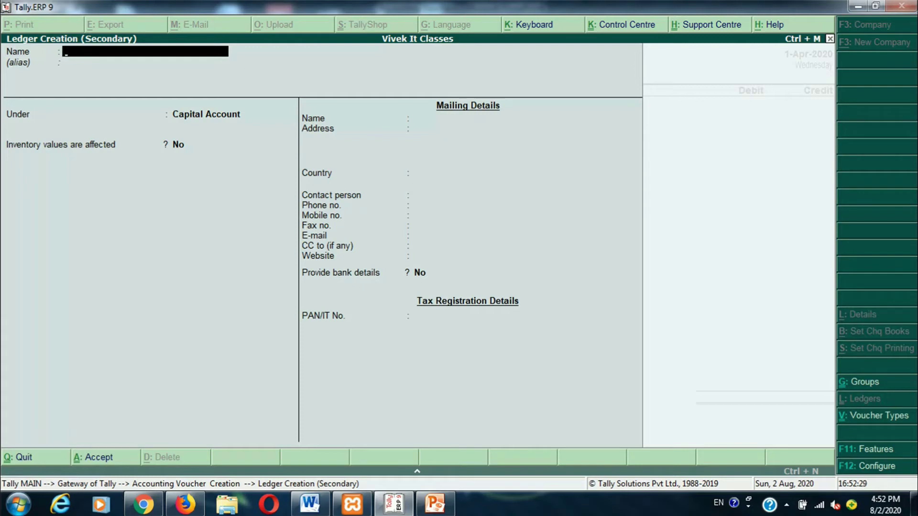
{"action": "type", "text": "Commission A/c"}
{"action": "key", "text": "Return"}
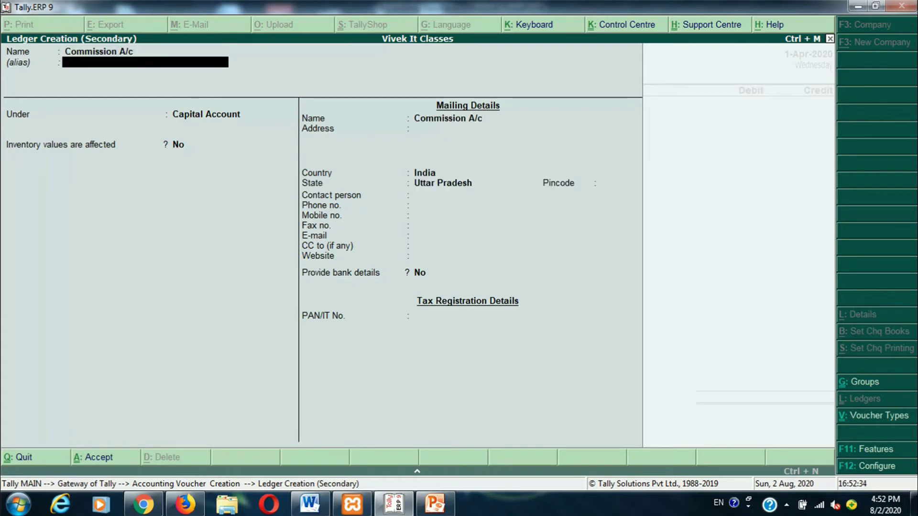
{"action": "key", "text": "Return"}
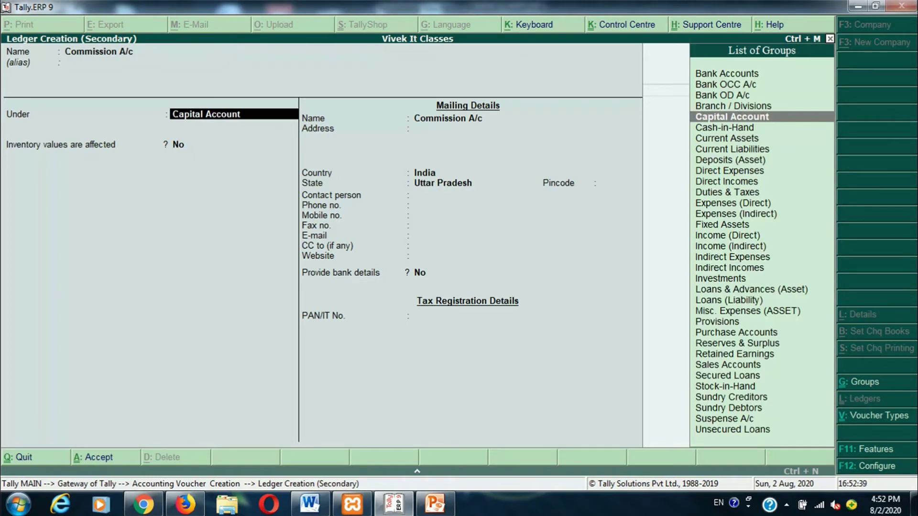
Place the Commission A/c ledger under Indirect Expenses and save it into the voucher
{"action": "type", "text": "I"}
{"action": "key", "text": "Down"}
{"action": "key", "text": "Down"}
{"action": "key", "text": "Down"}
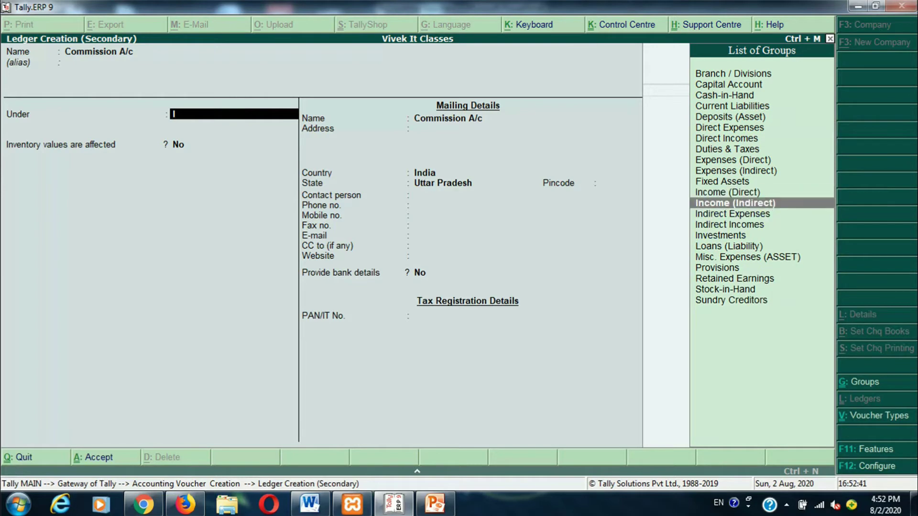
{"action": "key", "text": "Return"}
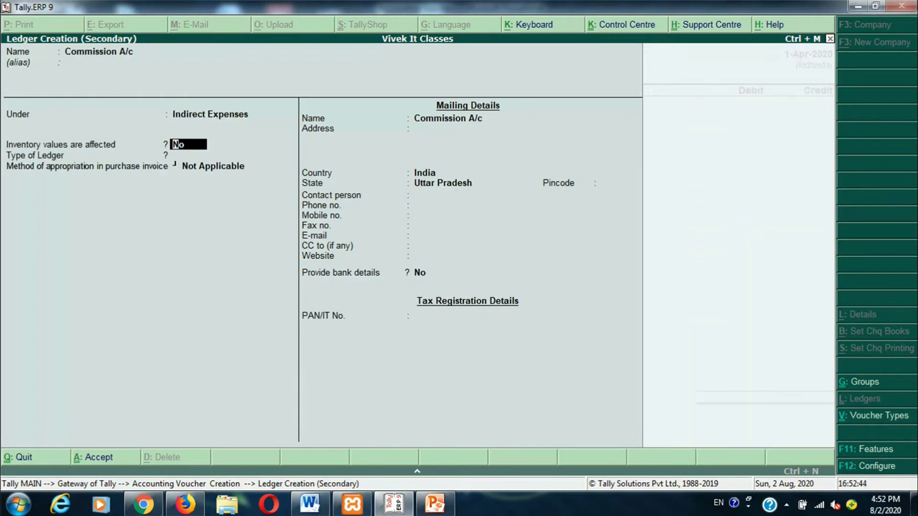
{"action": "key", "text": "ctrl+a"}
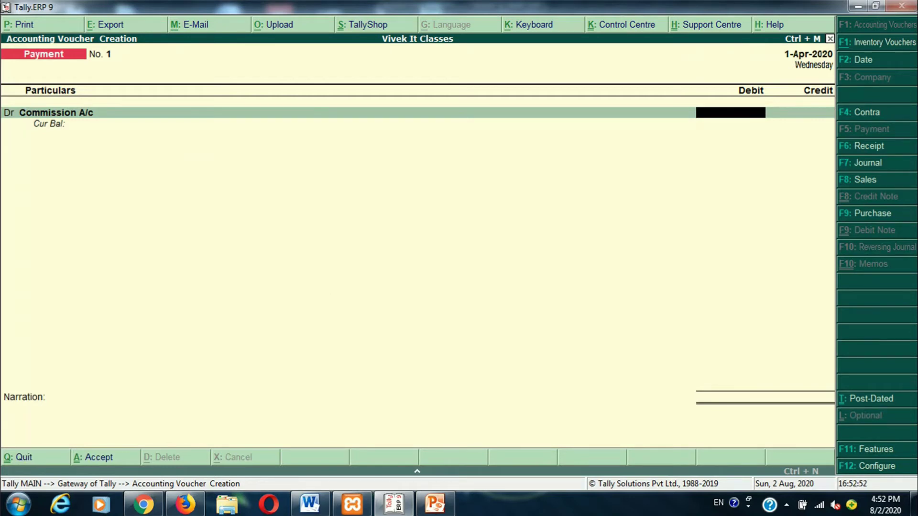
Debit Commission A/c with 1200 and credit Cash with the same amount in the payment voucher
{"action": "type", "text": "1200"}
{"action": "key", "text": "Return"}
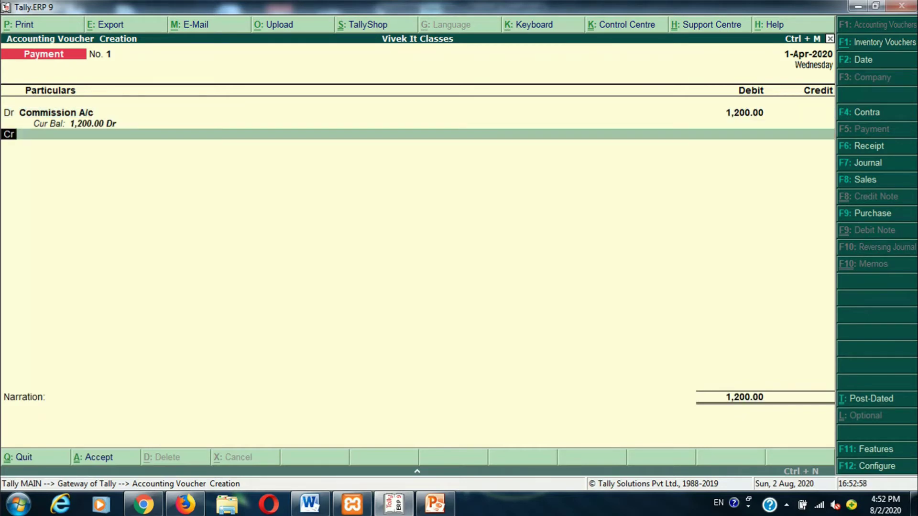
{"action": "key", "text": "Return"}
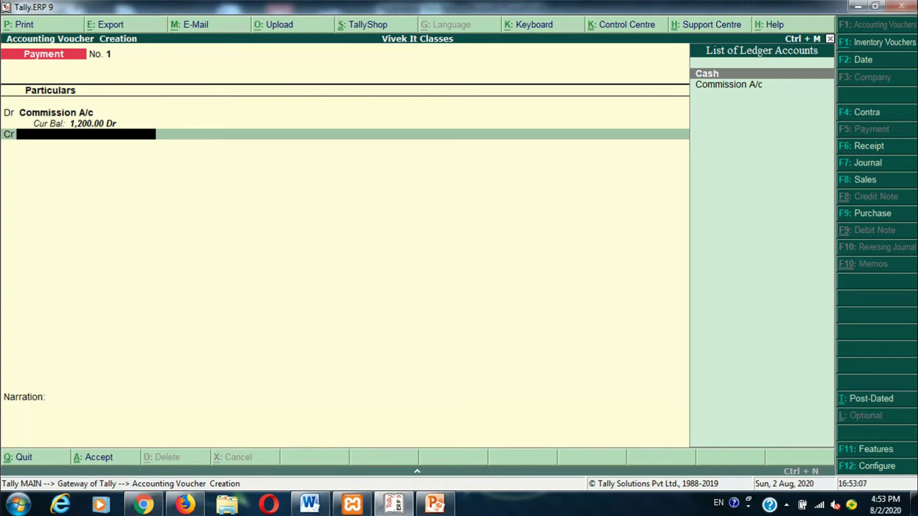
{"action": "key", "text": "Return"}
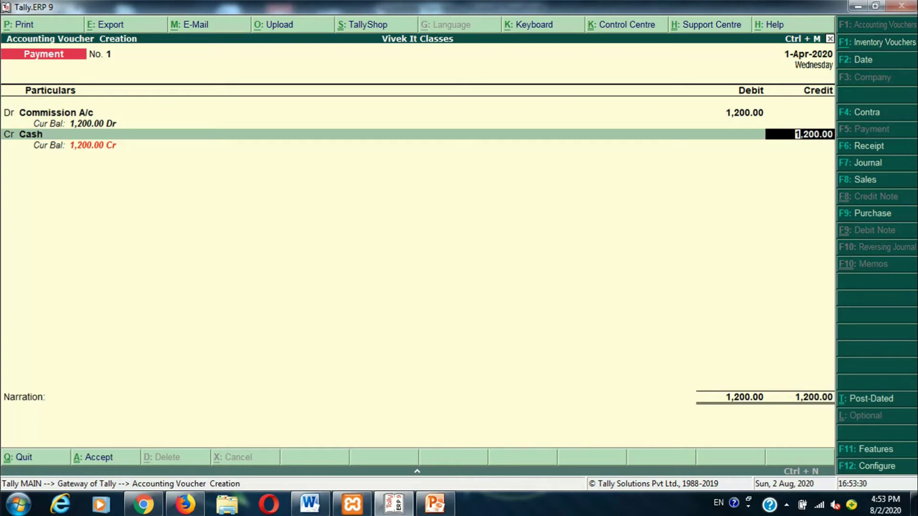
{"action": "key", "text": "Return"}
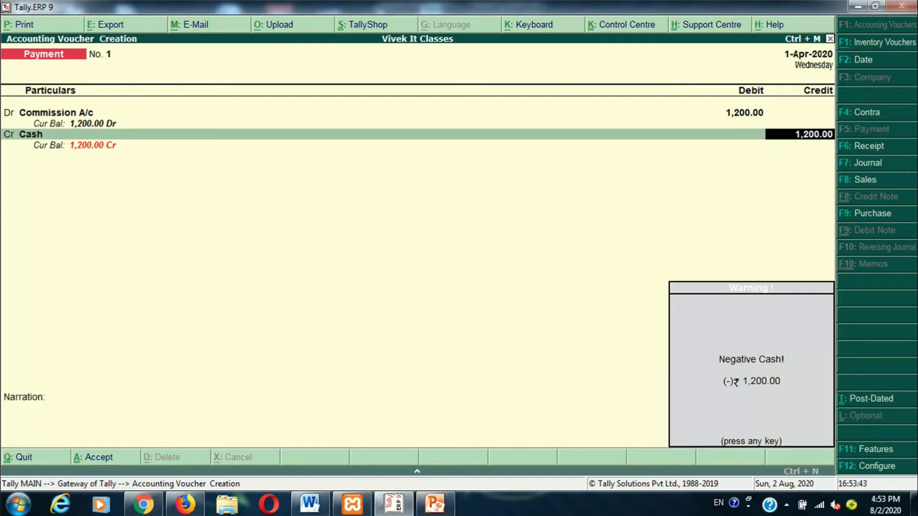
{"action": "key", "text": "Return"}
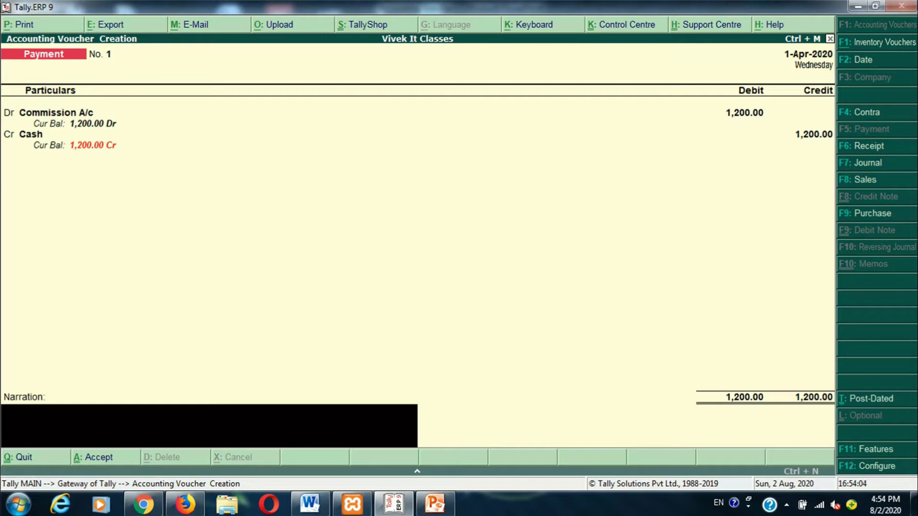
Enter the narration "Being commission paid by cash." and accept the payment voucher
{"action": "type", "text": "Being commis"}
{"action": "key", "text": "BackSpace"}
{"action": "type", "text": "iss"}
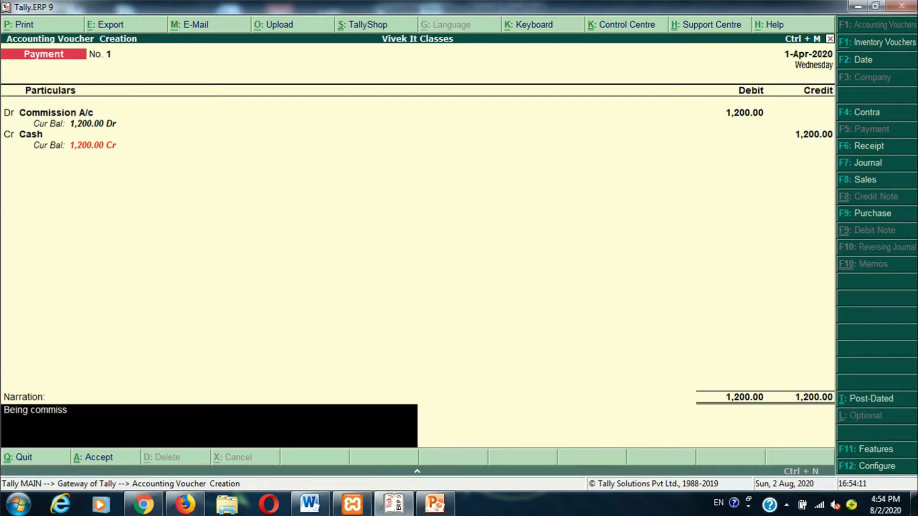
{"action": "type", "text": "ion paid by cash."}
{"action": "key", "text": "Return"}
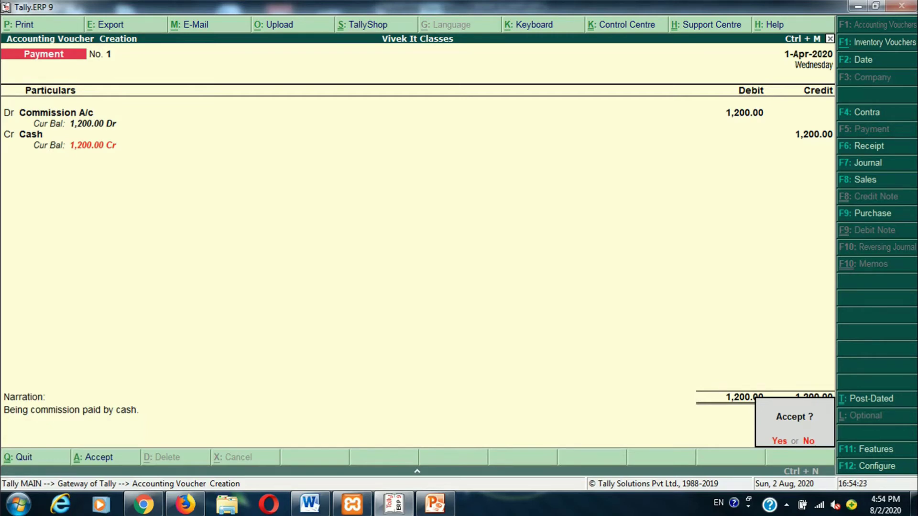
{"action": "key", "text": "Return"}
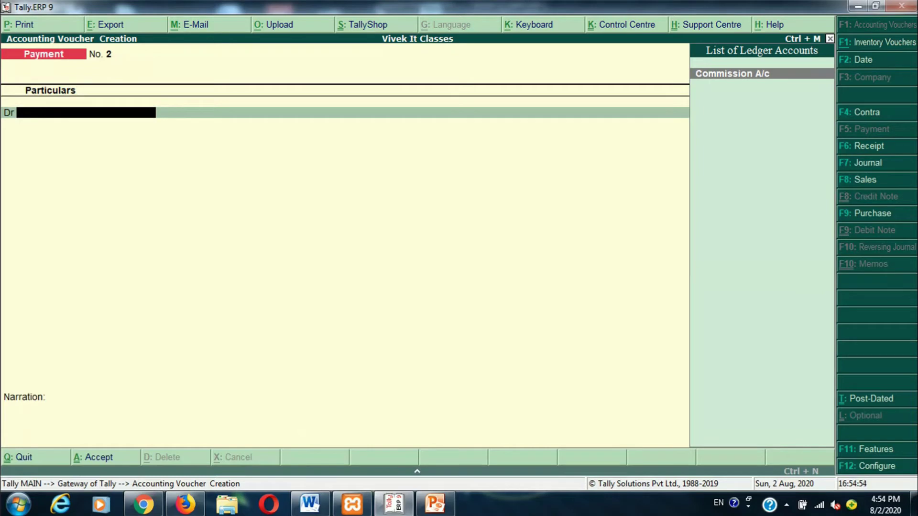
Start a new ledger from the second payment voucher's debit line and enter the creditor's name, without an alias
{"action": "key", "text": "alt+c"}
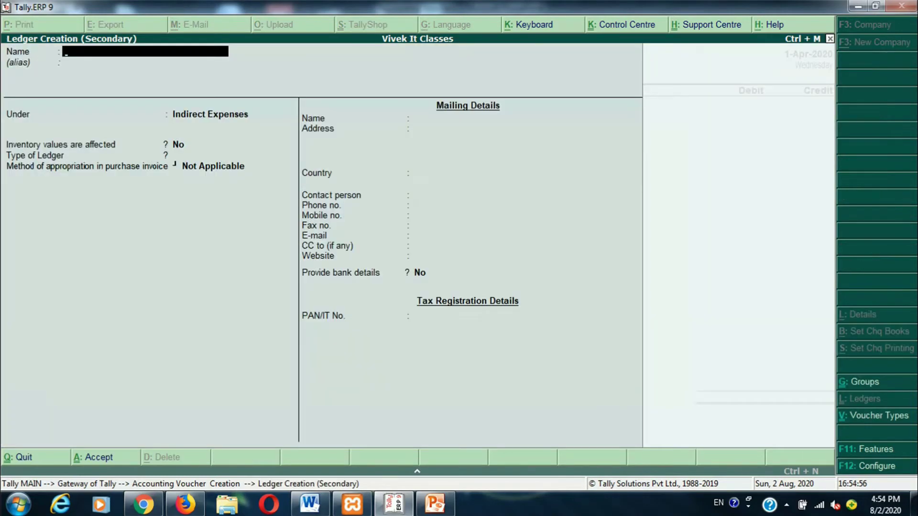
{"action": "type", "text": "Harish"}
{"action": "key", "text": "Return"}
{"action": "key", "text": "Return"}
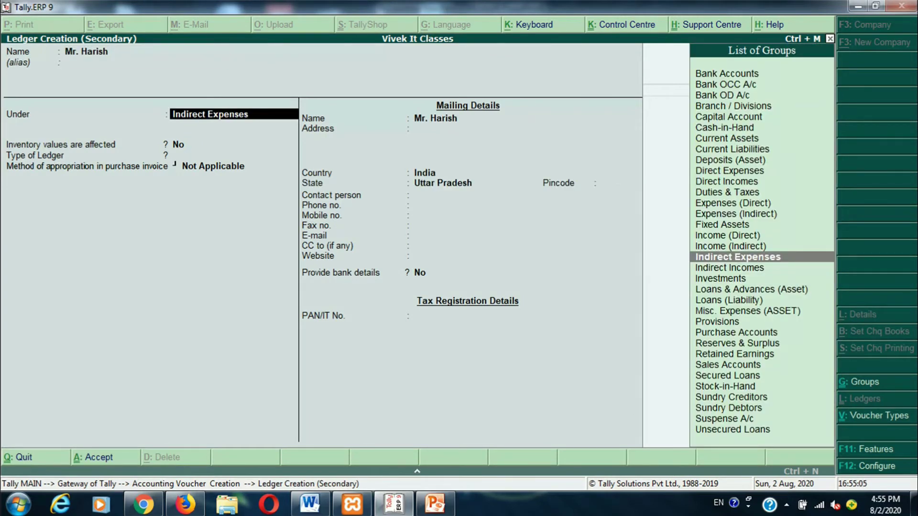
Place the creditor's ledger under Sundry Creditors, set bill-by-bill balances to No, and save the ledger
{"action": "type", "text": "S"}
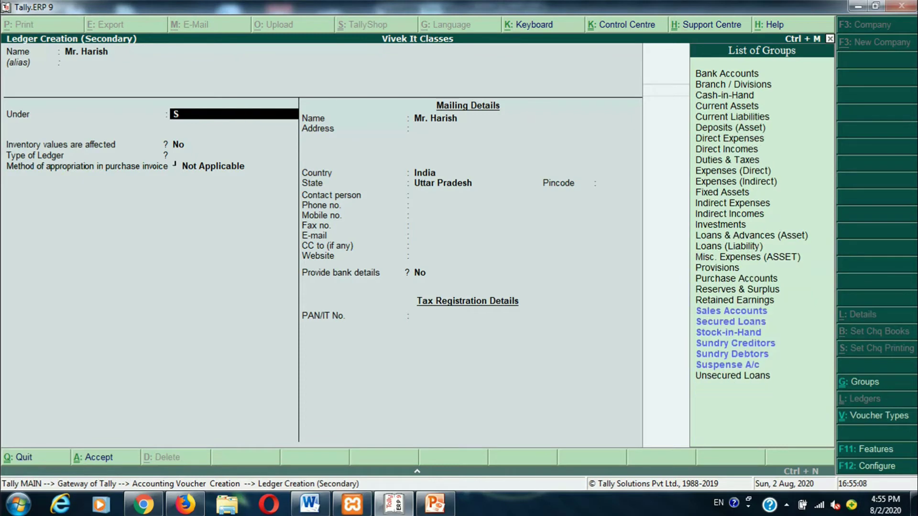
{"action": "key", "text": "Up"}
{"action": "key", "text": "Up"}
{"action": "key", "text": "Up"}
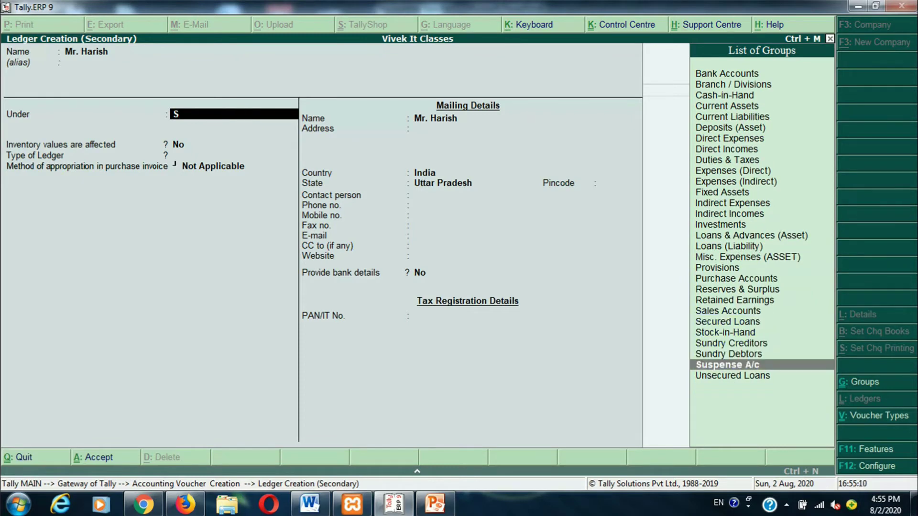
{"action": "key", "text": "Return"}
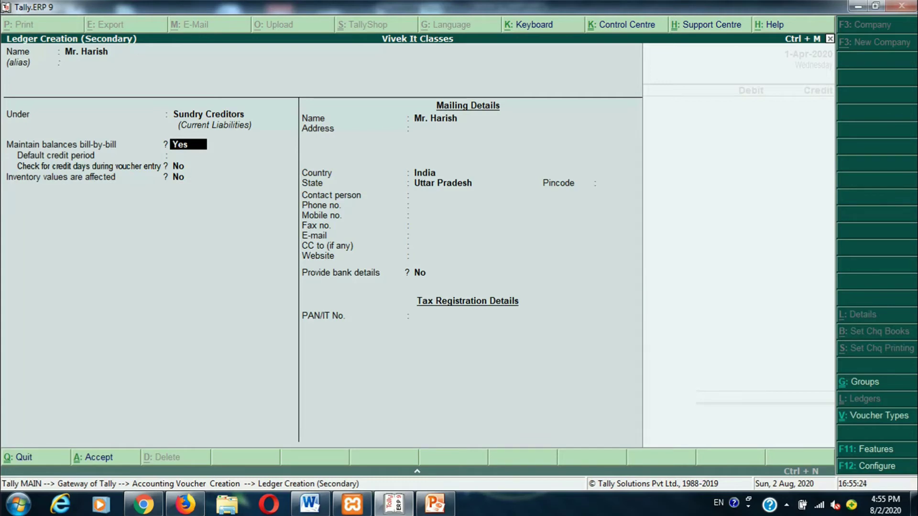
{"action": "type", "text": "n"}
{"action": "key", "text": "Return"}
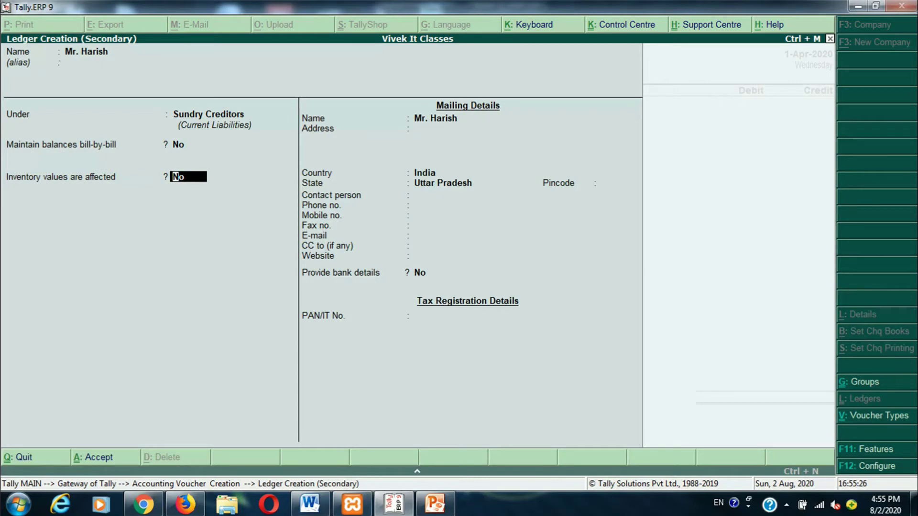
{"action": "key", "text": "ctrl+a"}
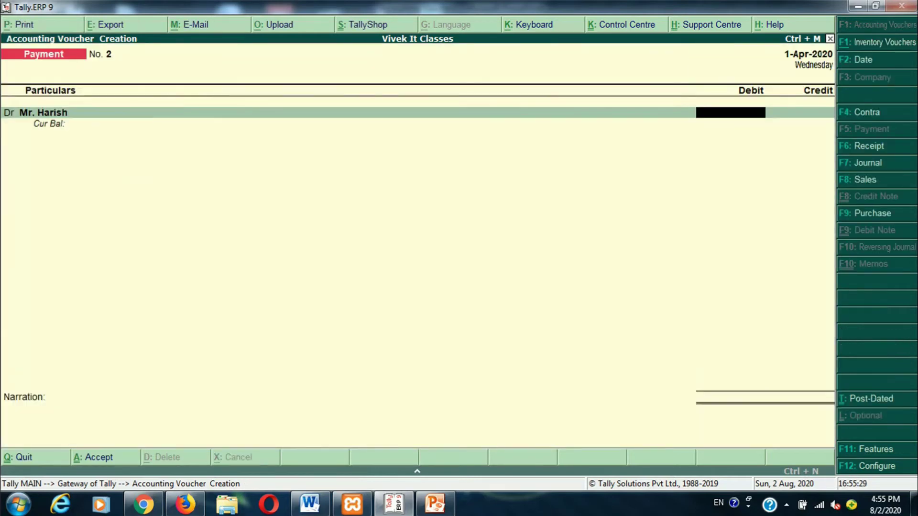
Debit the creditor's ledger with 18000 in the second payment voucher and begin its credit line
{"action": "type", "text": "18000"}
{"action": "key", "text": "Return"}
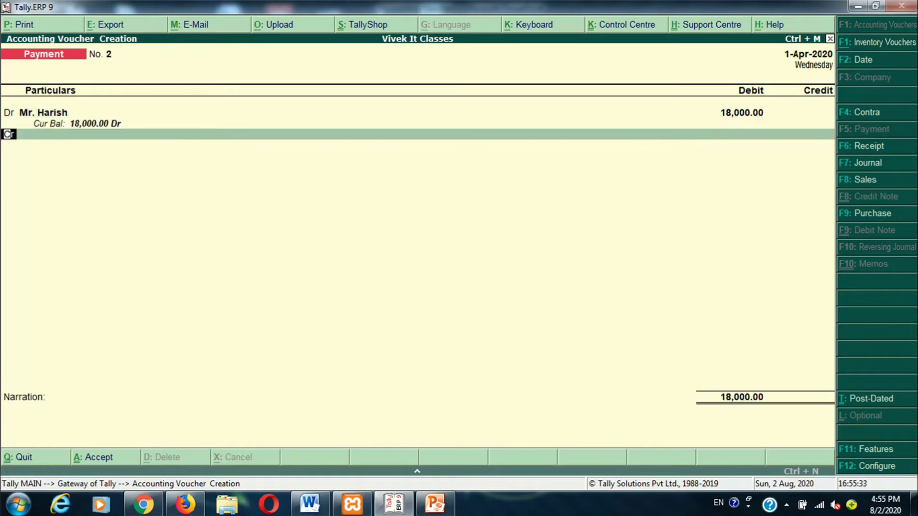
{"action": "key", "text": "Return"}
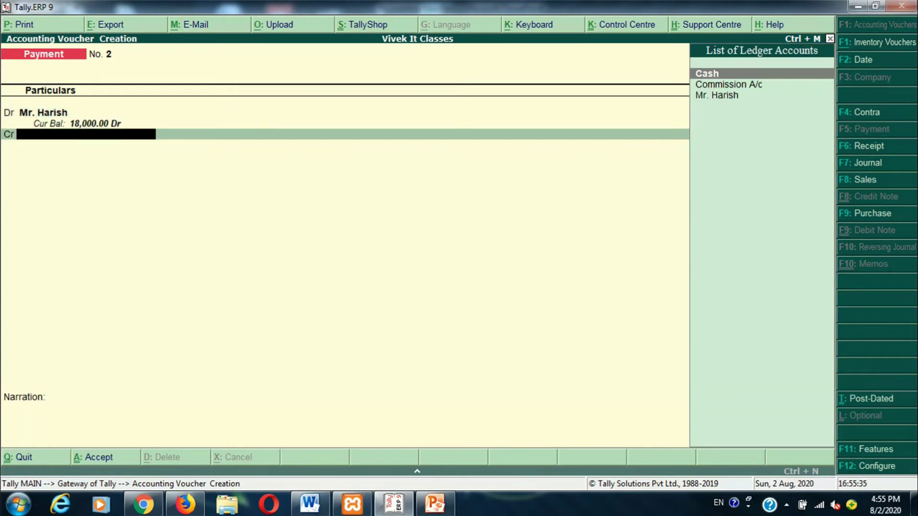
Create a ledger named Bank A/c under Bank Accounts from the payment voucher's credit line and save it
{"action": "key", "text": "alt+c"}
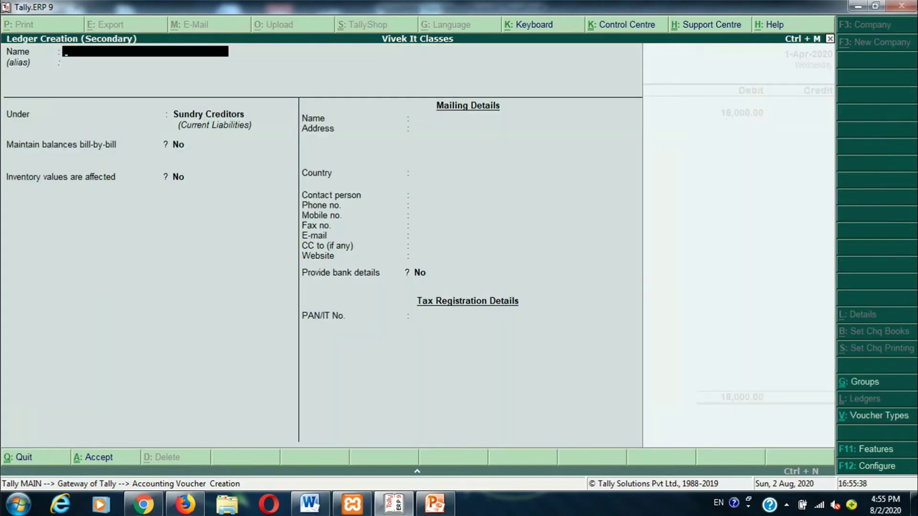
{"action": "type", "text": "Bank A/c"}
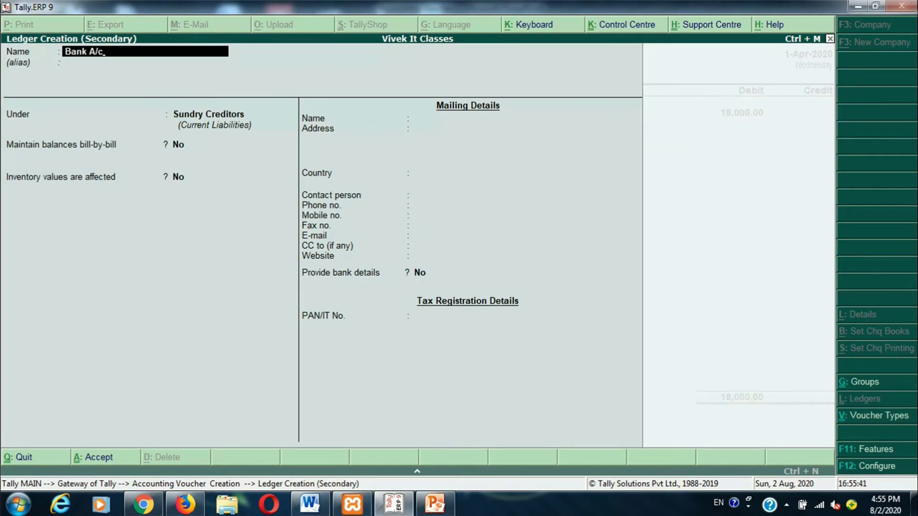
{"action": "key", "text": "Return"}
{"action": "key", "text": "Return"}
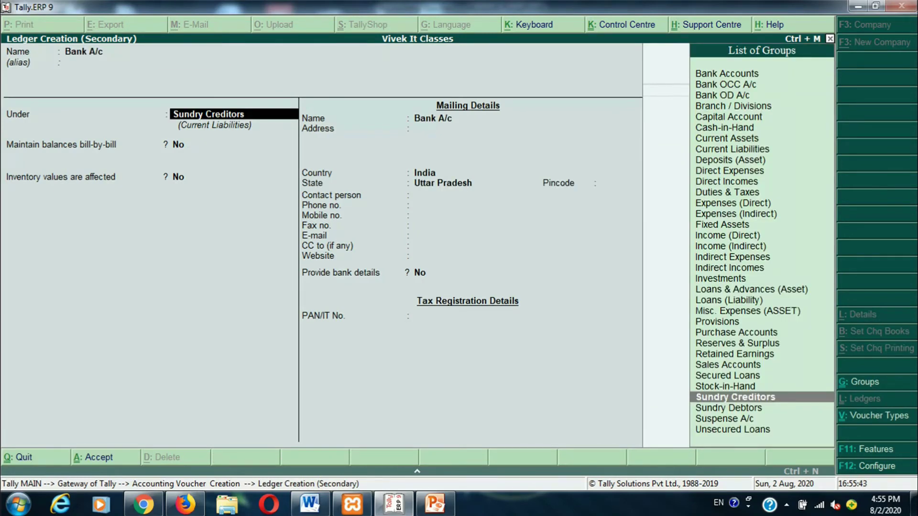
{"action": "type", "text": "B"}
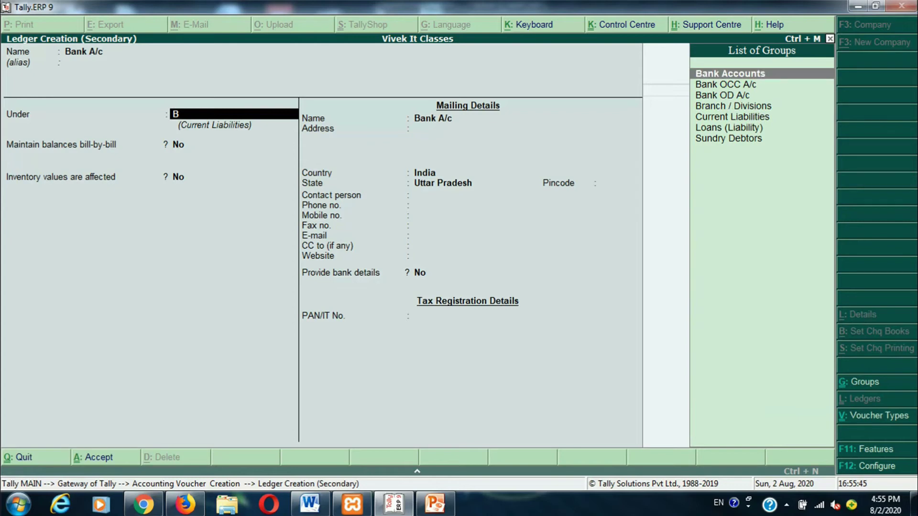
{"action": "key", "text": "Return"}
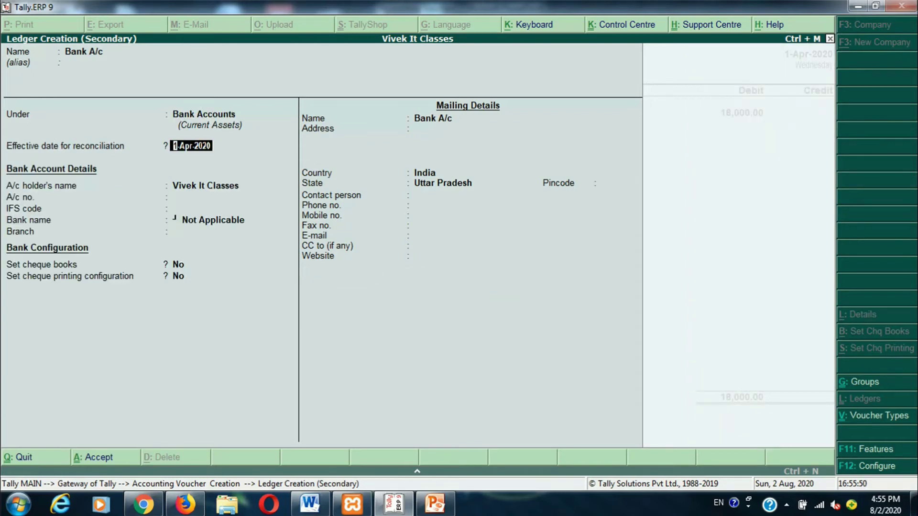
{"action": "key", "text": "ctrl+a"}
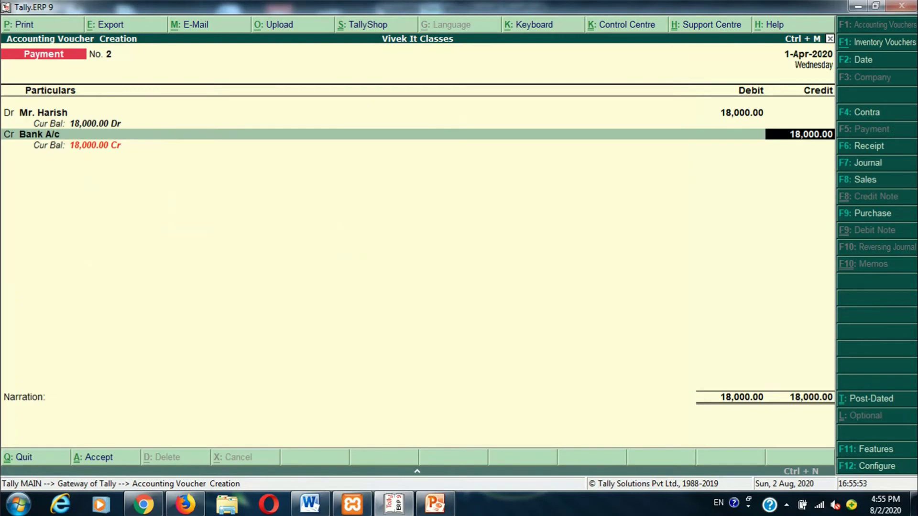
Credit Bank A/c with 18,000 as a Cheque allocation without an instrument number, and accept the payment voucher without a narration
{"action": "key", "text": "Return"}
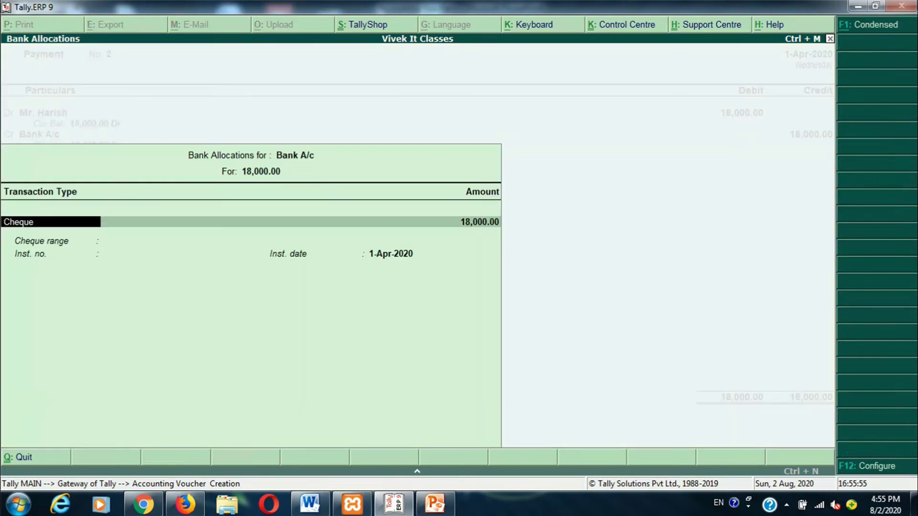
{"action": "key", "text": "Return"}
{"action": "key", "text": "Return"}
{"action": "key", "text": "Return"}
{"action": "key", "text": "Return"}
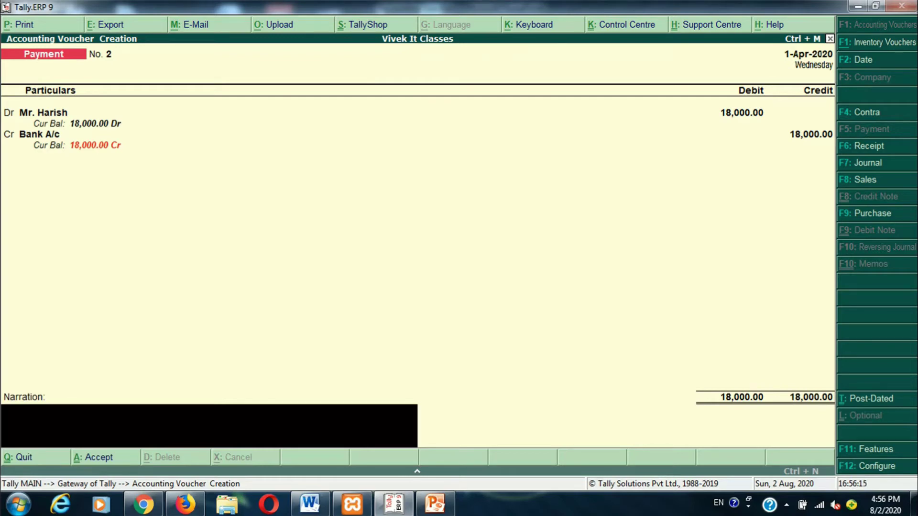
{"action": "key", "text": "Return"}
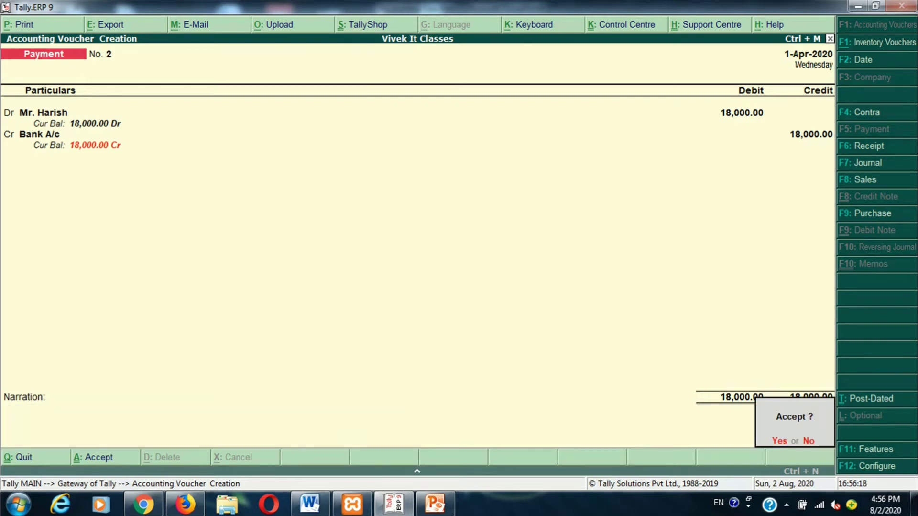
{"action": "key", "text": "Return"}
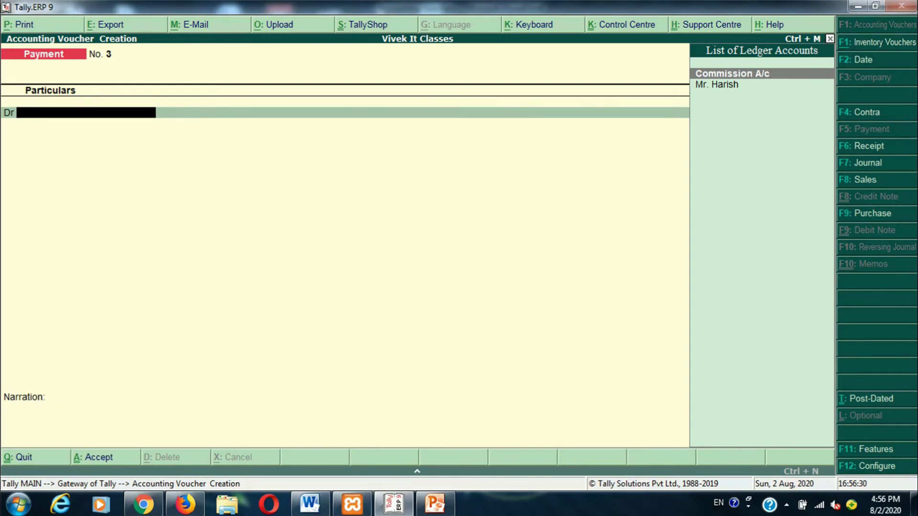
Switch to a receipt voucher and start a new ledger from its credit line with the debtor's name and no alias
{"action": "key", "text": "F6"}
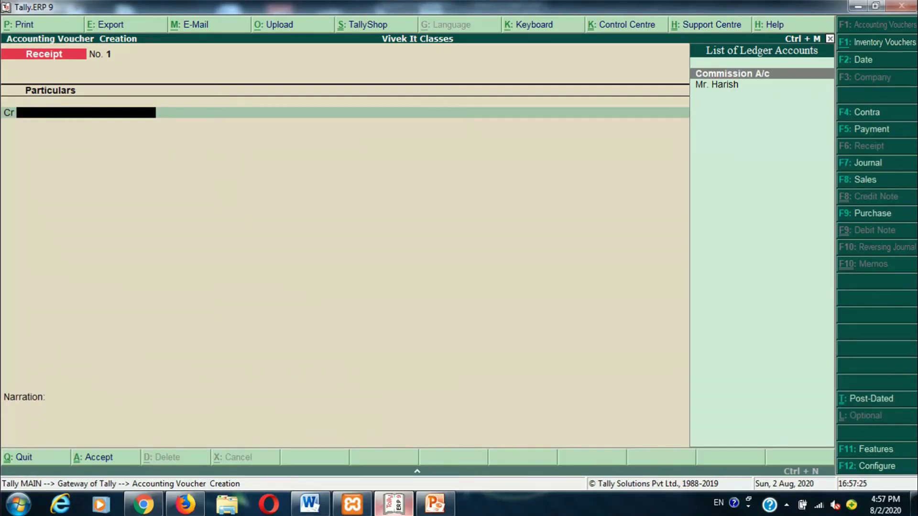
{"action": "key", "text": "alt+c"}
{"action": "type", "text": "Mr. Anil"}
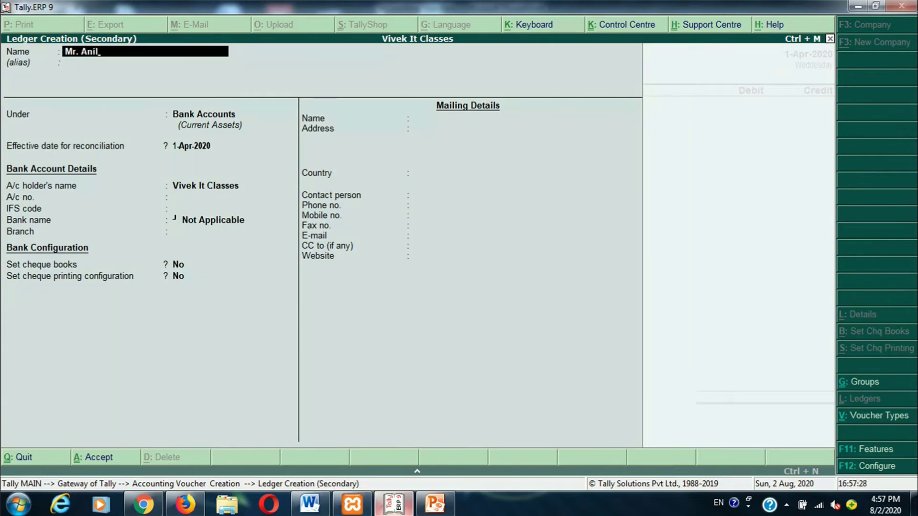
{"action": "key", "text": "Return"}
{"action": "key", "text": "Return"}
Place the debtor's ledger under Sundry Debtors, set bill-by-bill balances to No, and save the ledger
{"action": "type", "text": "s"}
{"action": "key", "text": "Up"}
{"action": "key", "text": "Up"}
{"action": "key", "text": "Return"}
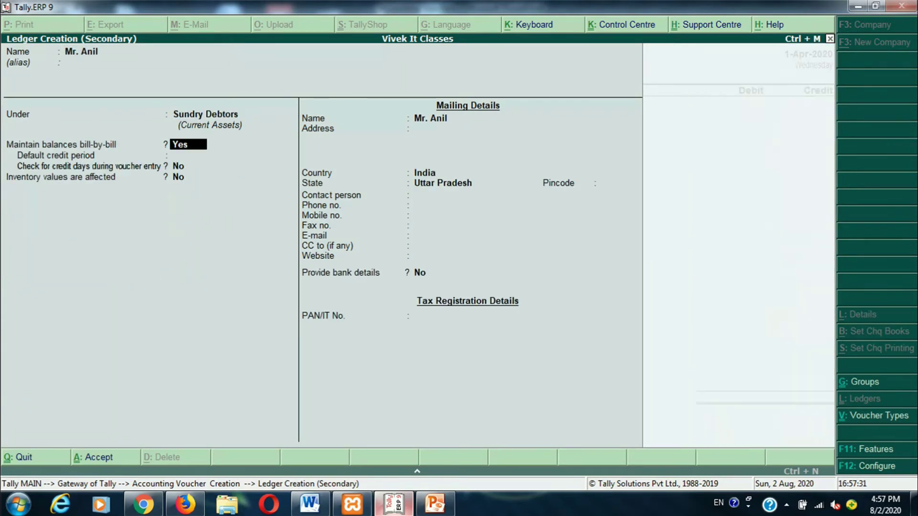
{"action": "key", "text": "n"}
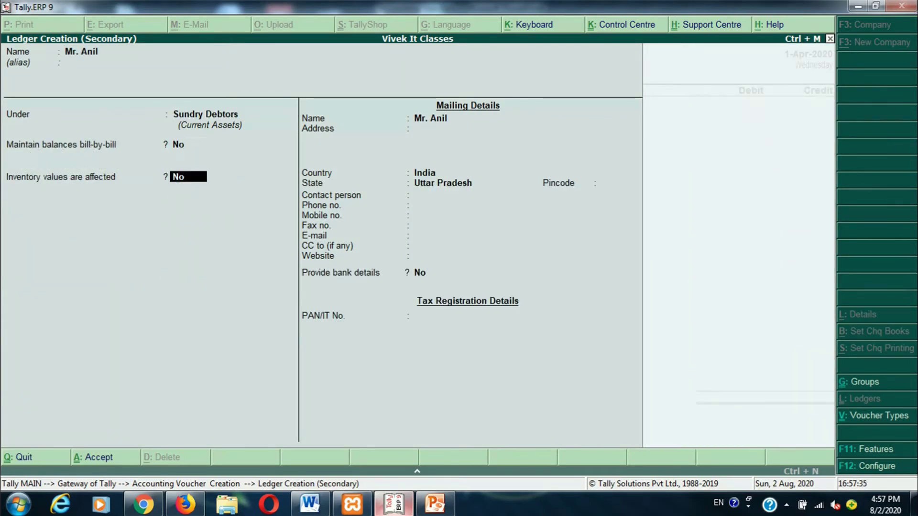
{"action": "key", "text": "ctrl+a"}
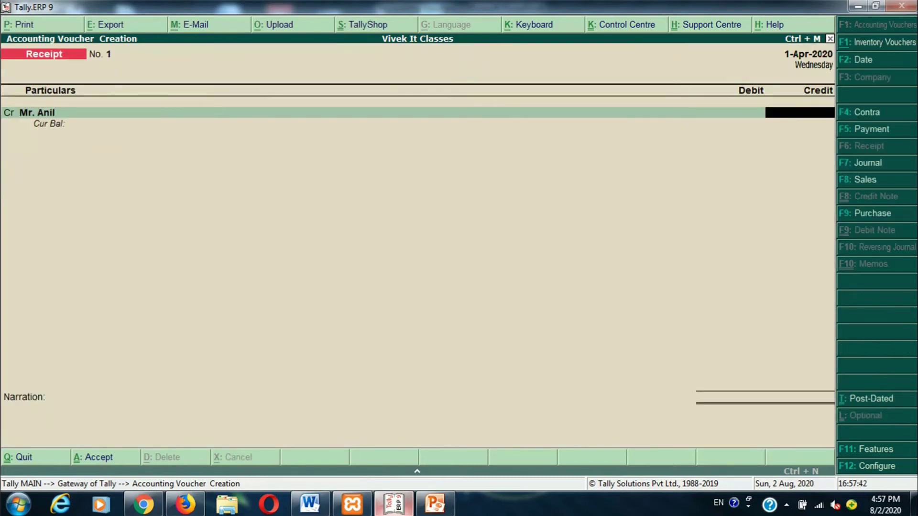
Credit the debtor with 15000, debit Bank A/c with the same amount, and accept the receipt voucher
{"action": "type", "text": "15000"}
{"action": "key", "text": "Return"}
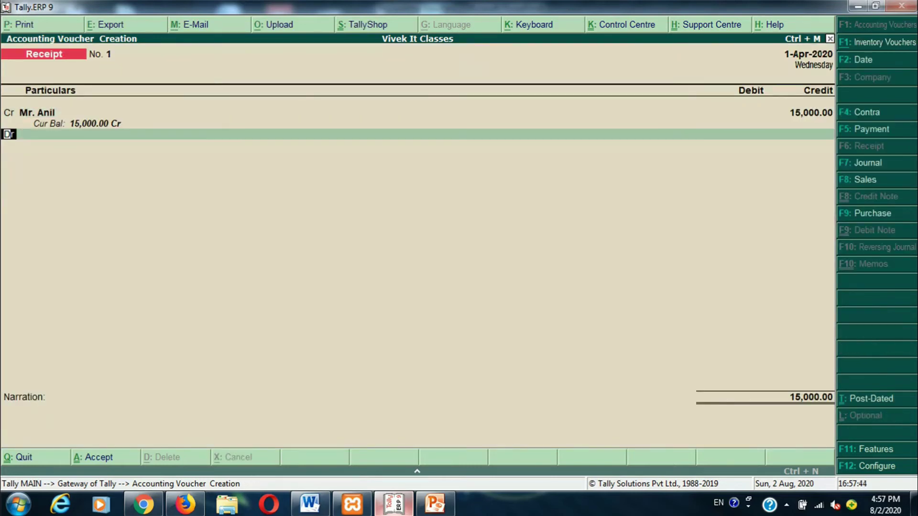
{"action": "key", "text": "Return"}
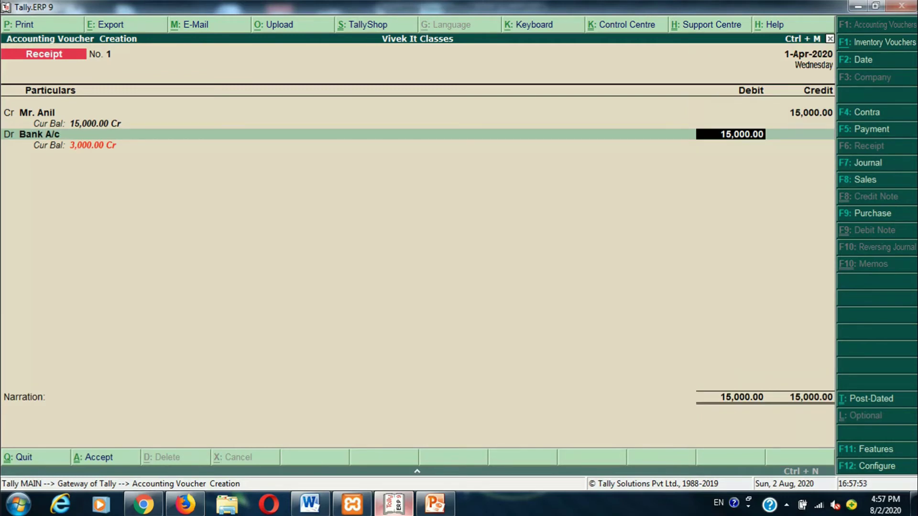
{"action": "key", "text": "ctrl+a"}
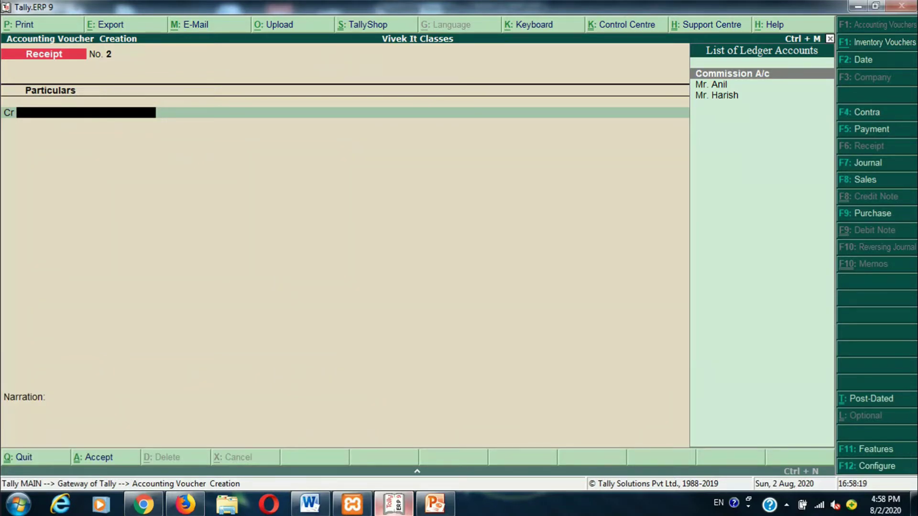
Create a ledger named Discount Received under Indirect Incomes from the second receipt voucher's credit line
{"action": "key", "text": "alt+c"}
{"action": "type", "text": "Dis"}
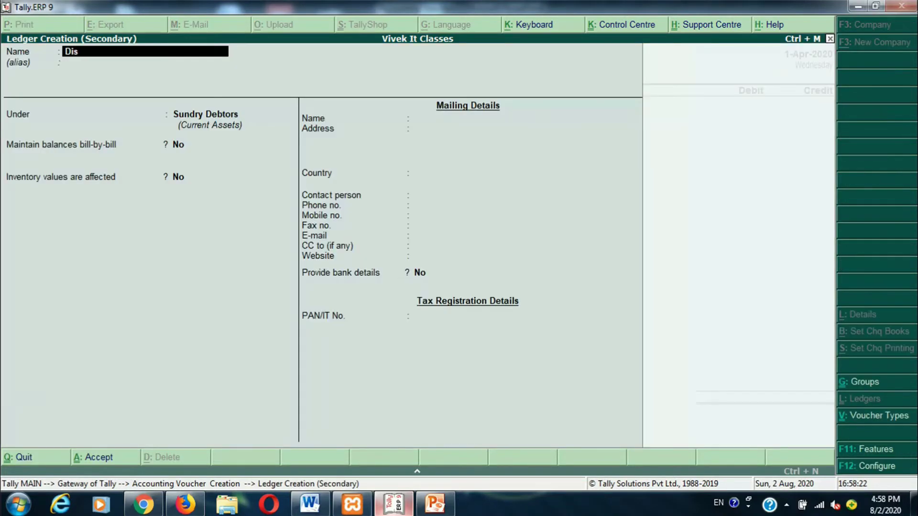
{"action": "type", "text": "count Received"}
{"action": "key", "text": "Return"}
{"action": "key", "text": "Return"}
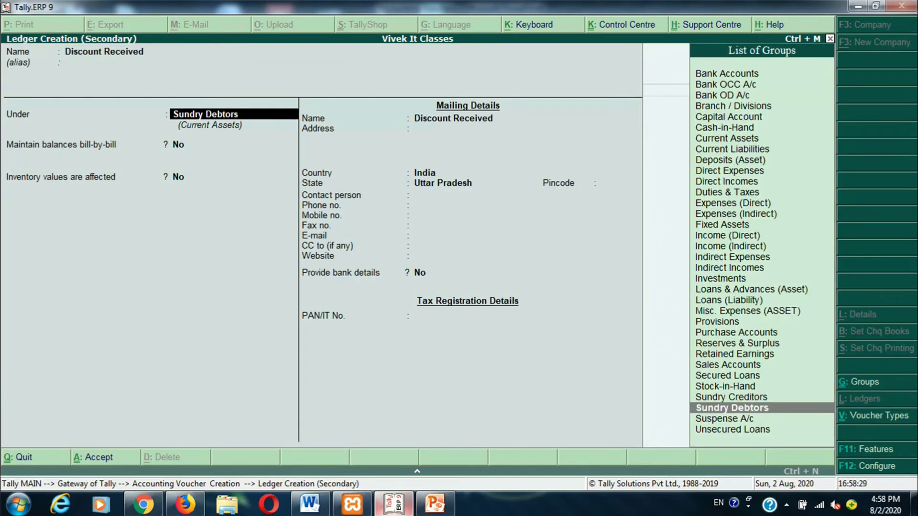
{"action": "type", "text": "I"}
{"action": "key", "text": "Down"}
{"action": "key", "text": "Down"}
{"action": "key", "text": "Down"}
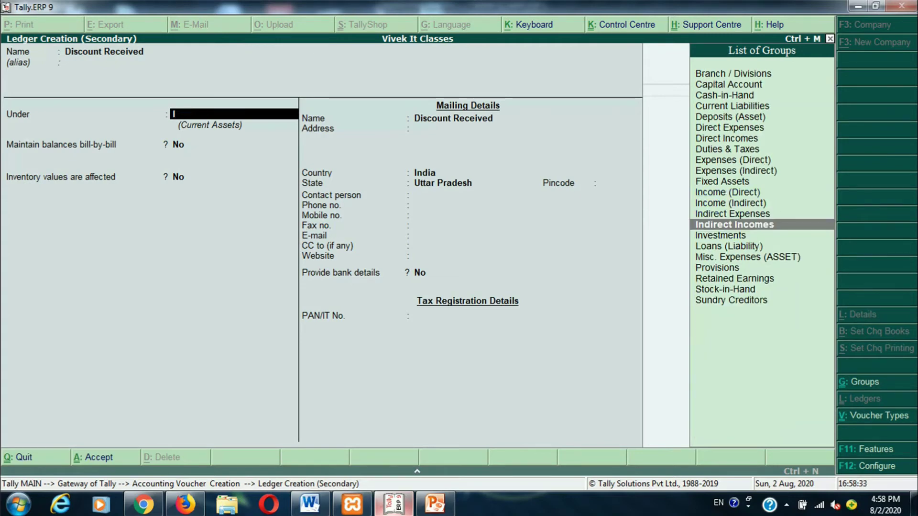
{"action": "key", "text": "Return"}
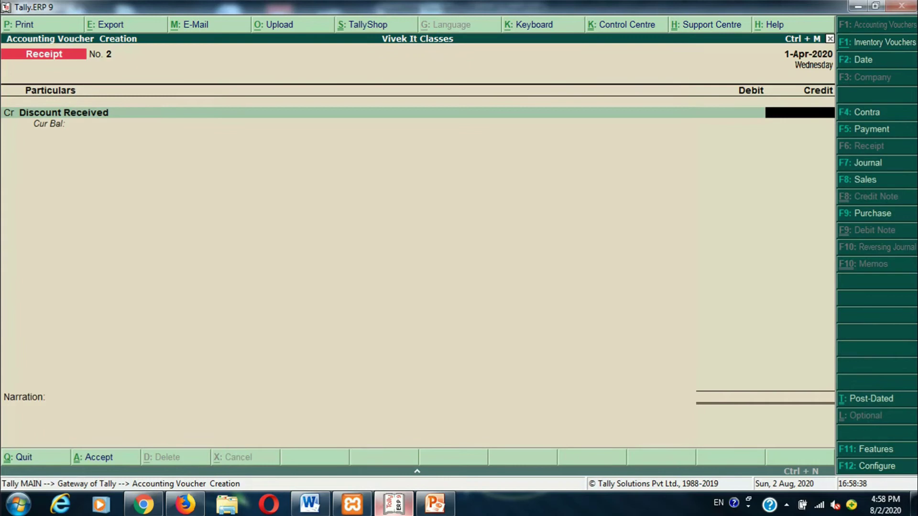
Credit Discount Received with 500, debit Cash with the same amount, and accept the receipt voucher
{"action": "type", "text": "500"}
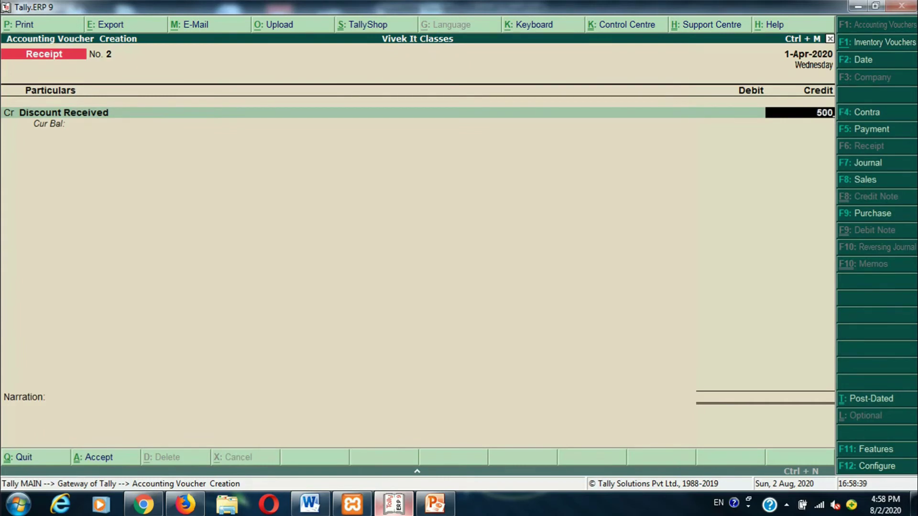
{"action": "key", "text": "Return"}
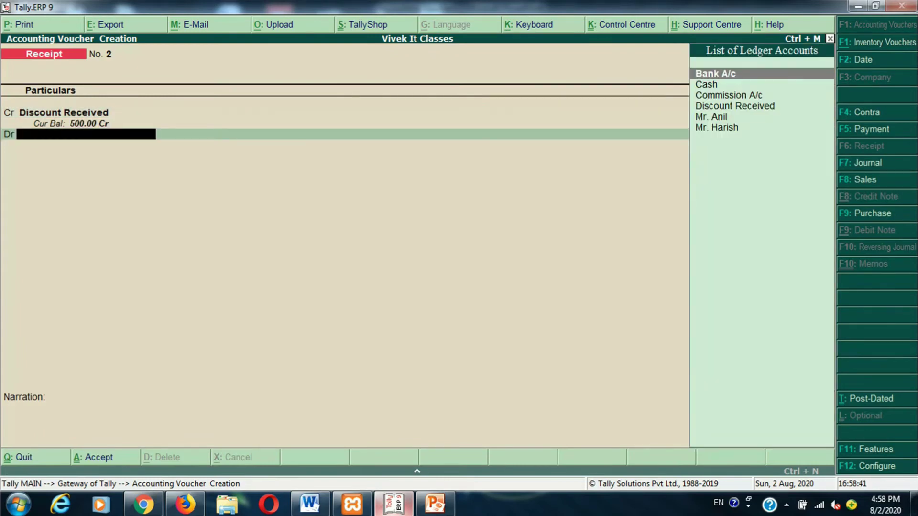
{"action": "key", "text": "Down"}
{"action": "key", "text": "Return"}
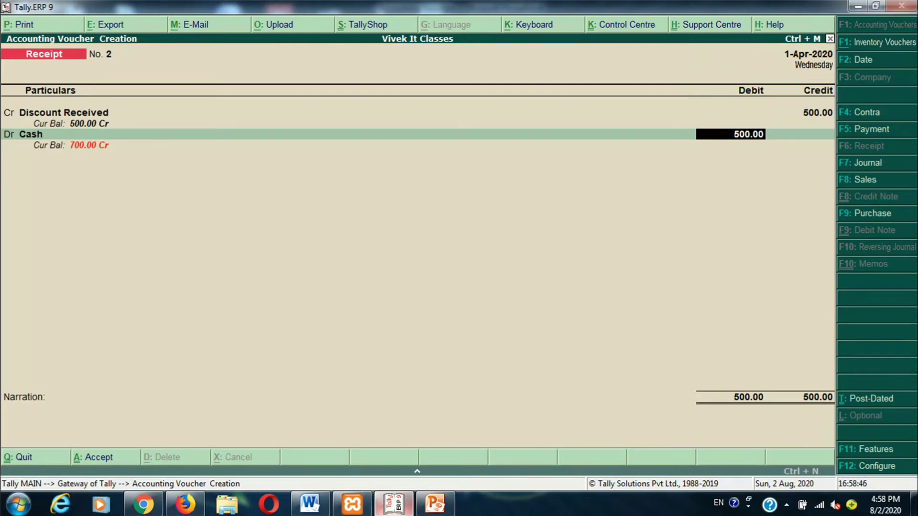
{"action": "key", "text": "ctrl+a"}
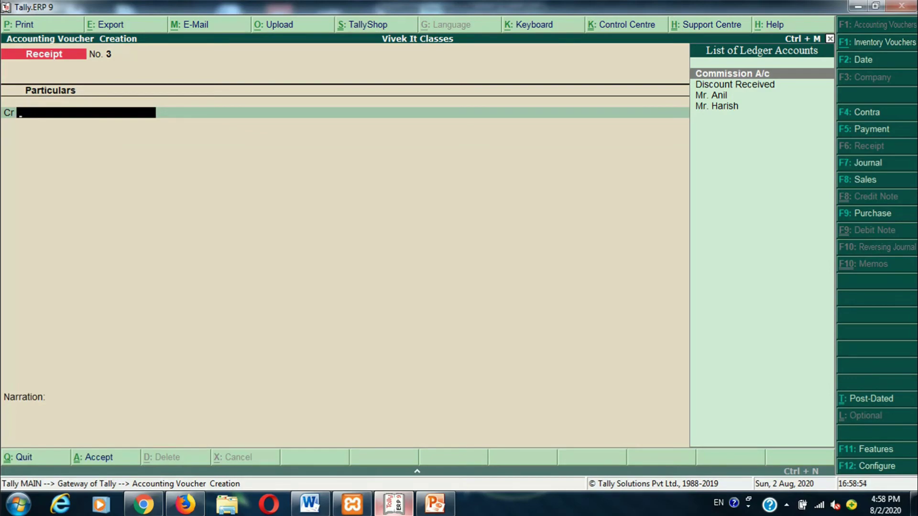
Switch to a contra voucher and credit Cash with 20000, dismissing the negative cash warning
{"action": "key", "text": "F4"}
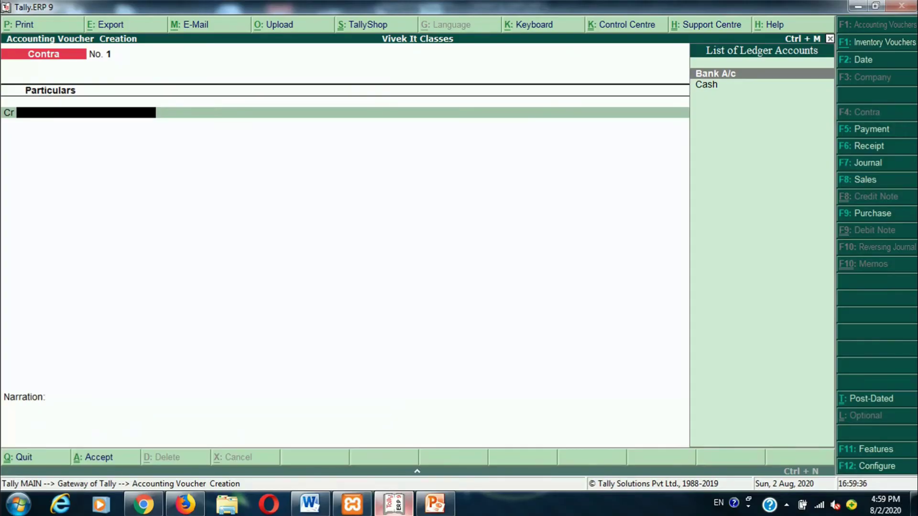
{"action": "key", "text": "Down"}
{"action": "key", "text": "Return"}
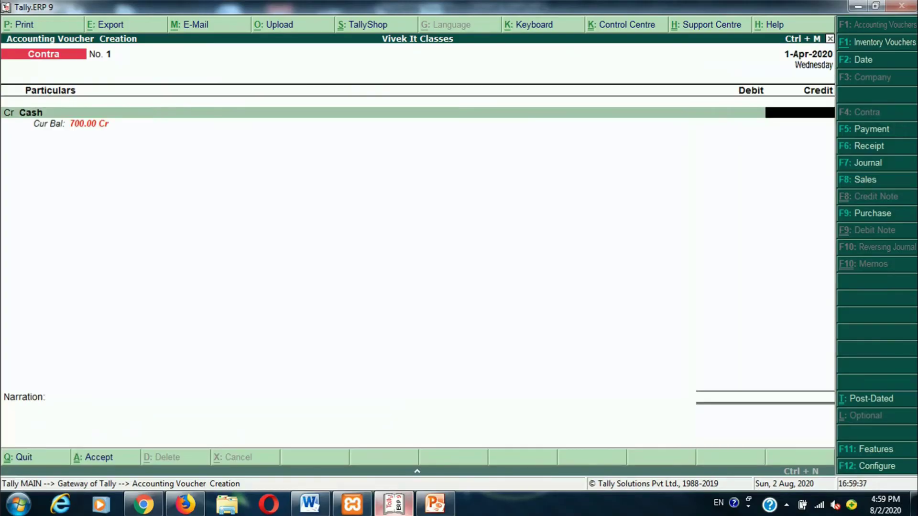
{"action": "type", "text": "20000"}
{"action": "key", "text": "Return"}
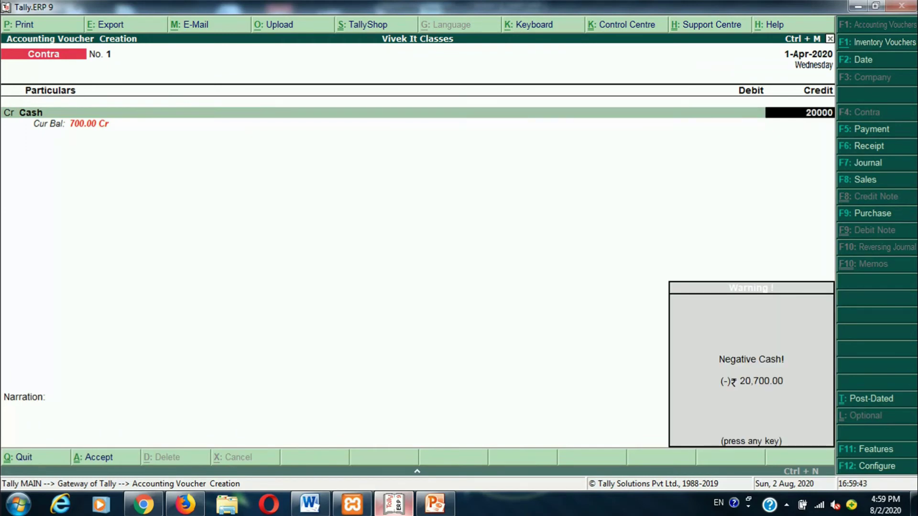
{"action": "key", "text": "Return"}
Create a ledger named HDFC Bank under Bank Accounts from the debit line, debit it with 20000, and accept the contra voucher
{"action": "key", "text": "alt+c"}
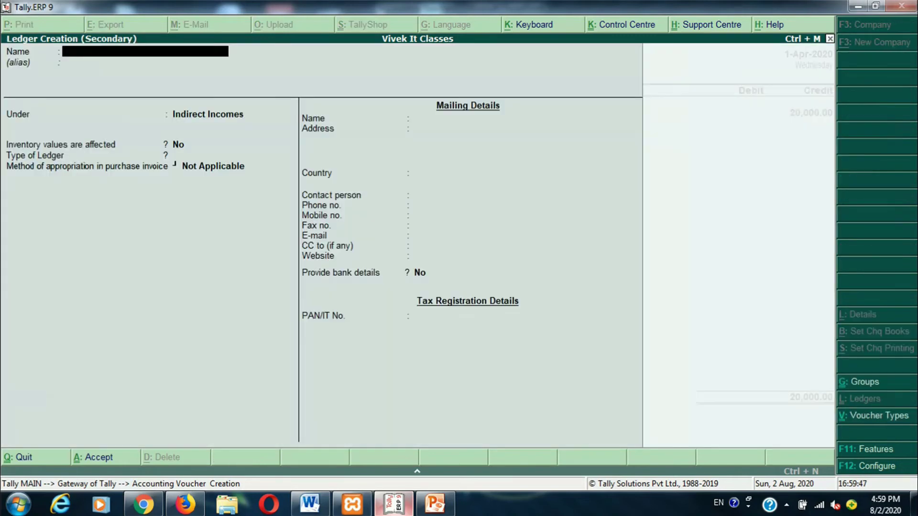
{"action": "type", "text": "HDFC"}
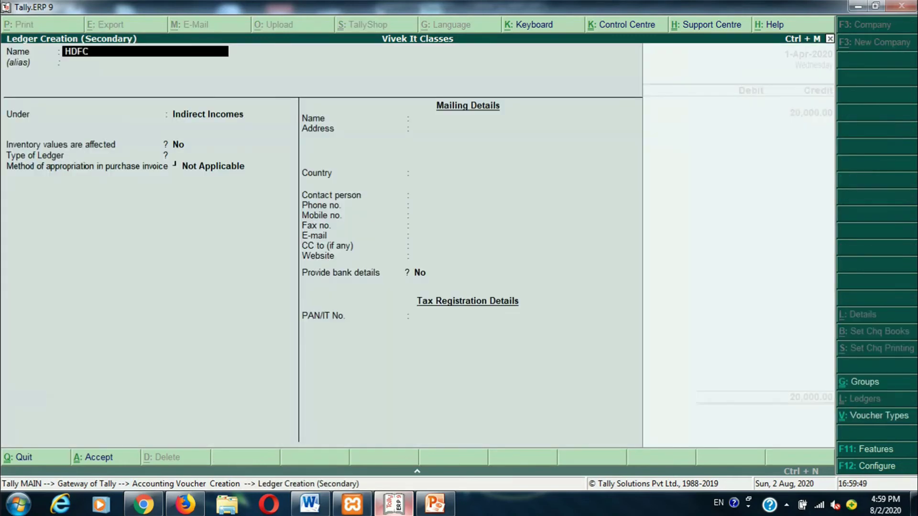
{"action": "type", "text": " Bank"}
{"action": "key", "text": "Return"}
{"action": "key", "text": "Return"}
{"action": "type", "text": "B"}
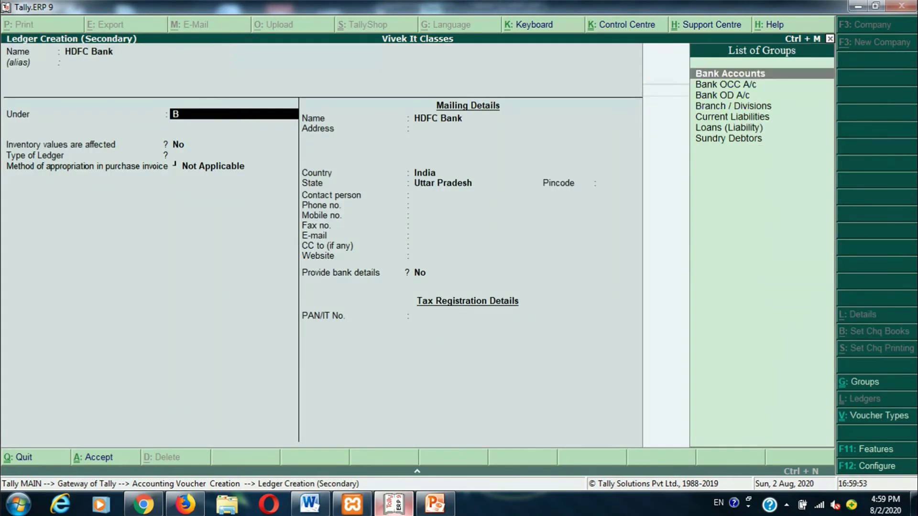
{"action": "key", "text": "Return"}
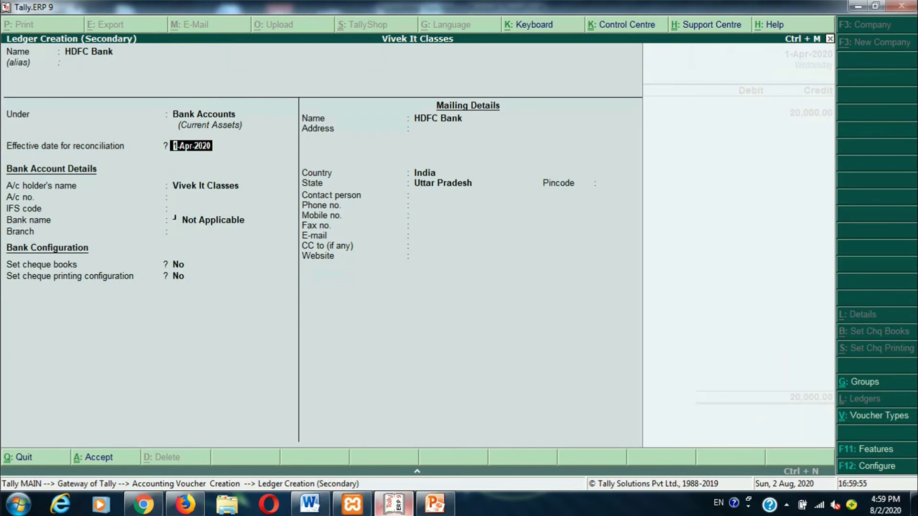
{"action": "key", "text": "ctrl+a"}
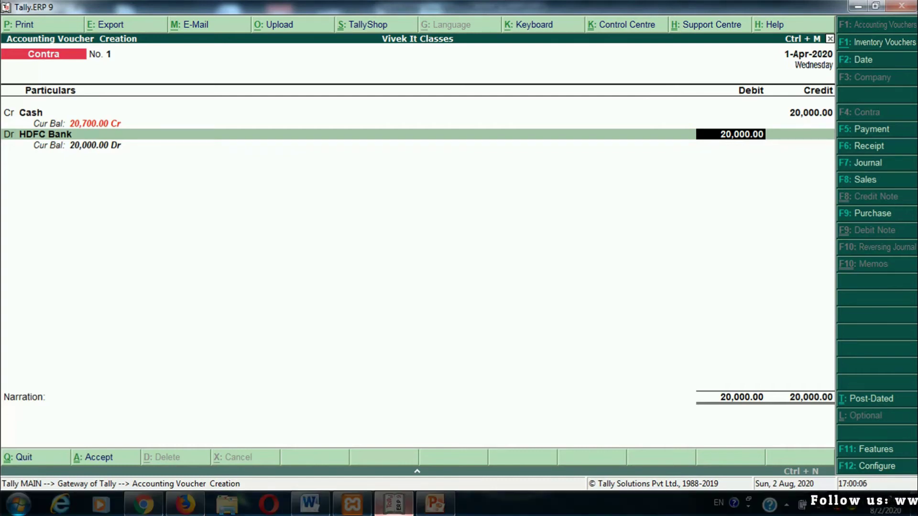
{"action": "key", "text": "Return"}
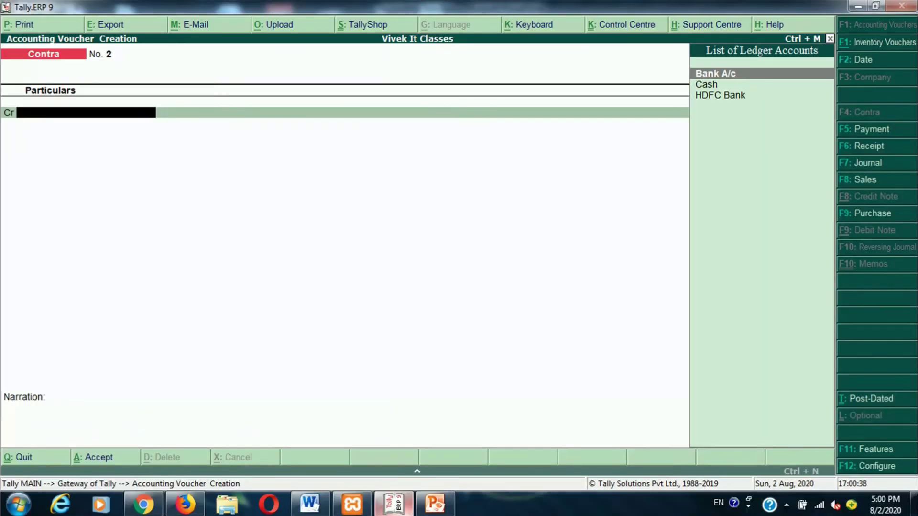
Create a ledger named ICICI Bank under Bank Accounts from the second contra voucher's credit line
{"action": "key", "text": "alt+c"}
{"action": "type", "text": "ICI"}
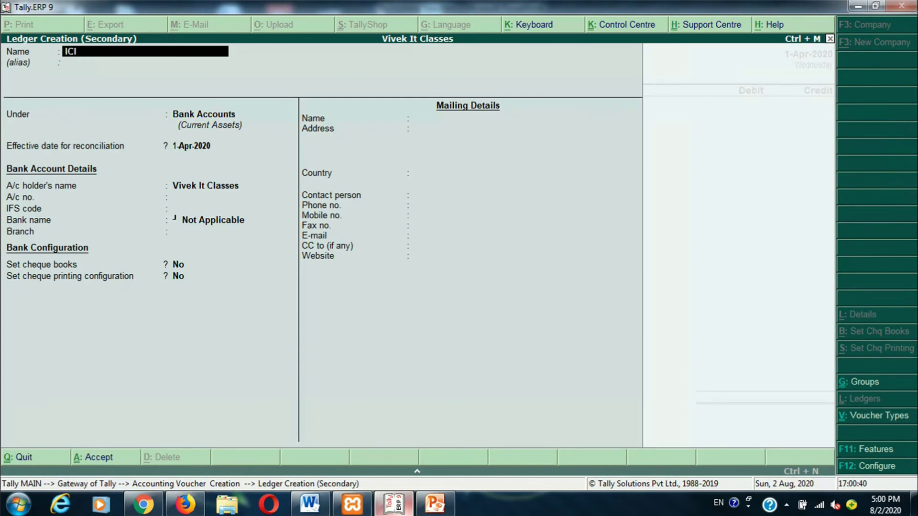
{"action": "type", "text": "CI Bank"}
{"action": "key", "text": "Return"}
{"action": "key", "text": "Return"}
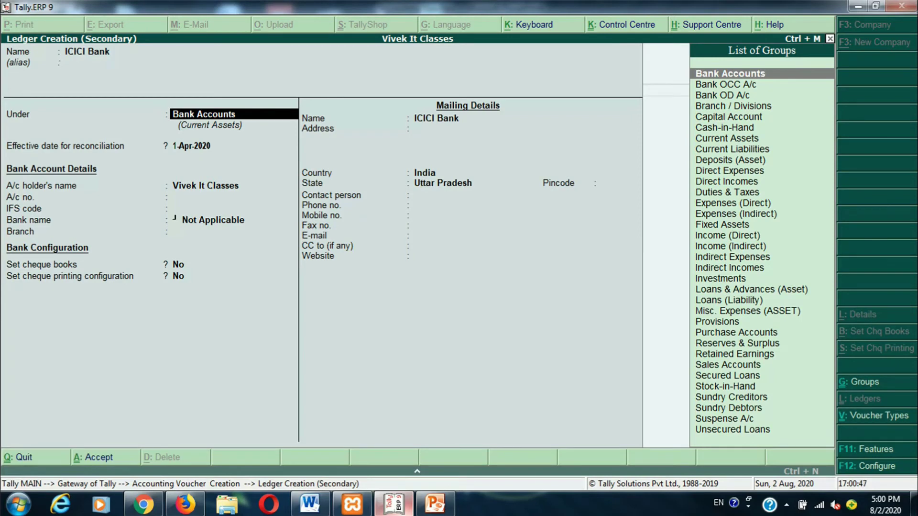
{"action": "key", "text": "ctrl+a"}
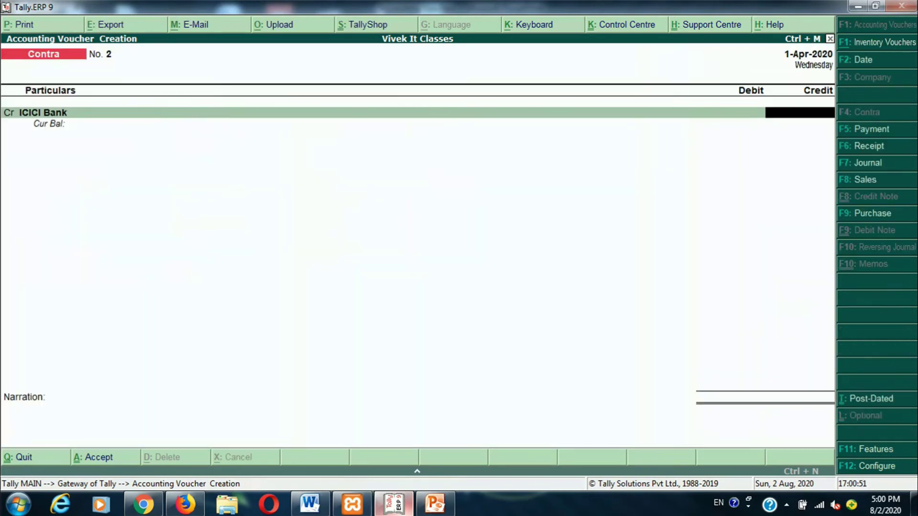
Credit ICICI Bank with 25000 as a cheque, debit Cash with the same amount, and accept the contra voucher
{"action": "type", "text": "25,000"}
{"action": "key", "text": "Return"}
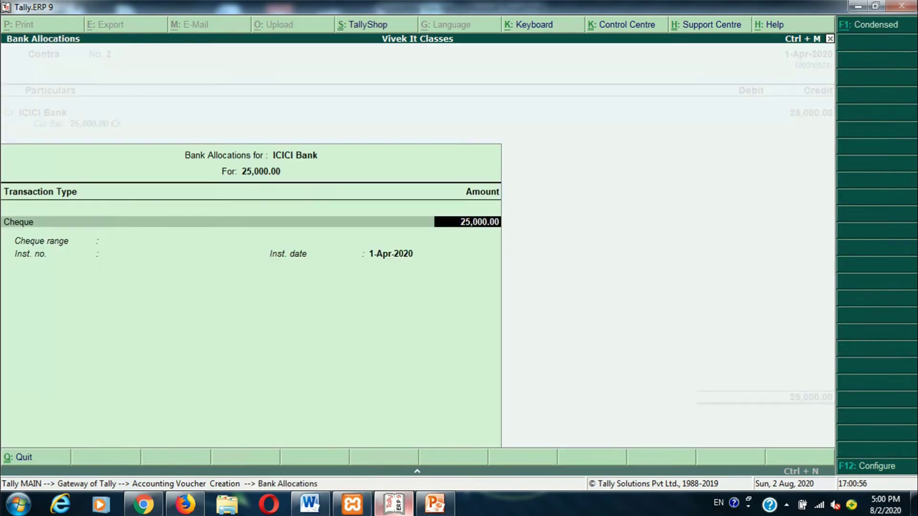
{"action": "key", "text": "Return"}
{"action": "key", "text": "Return"}
{"action": "key", "text": "Return"}
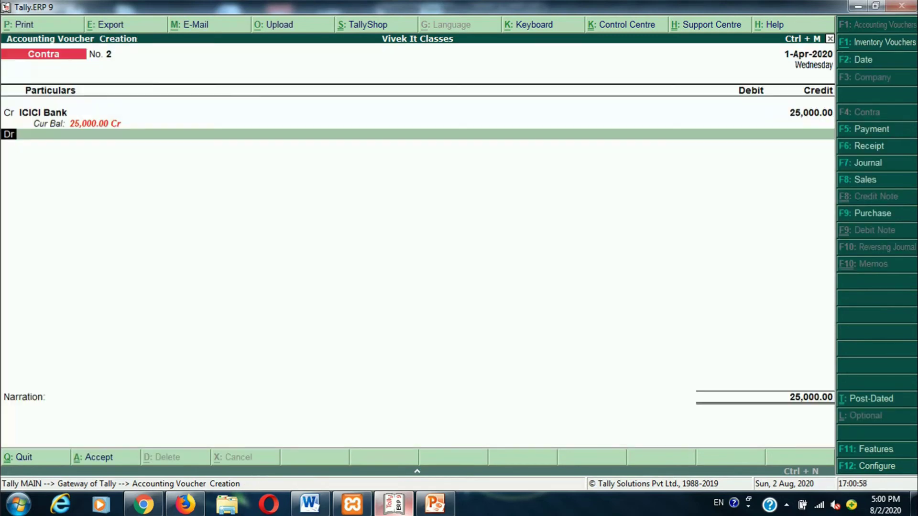
{"action": "key", "text": "Down"}
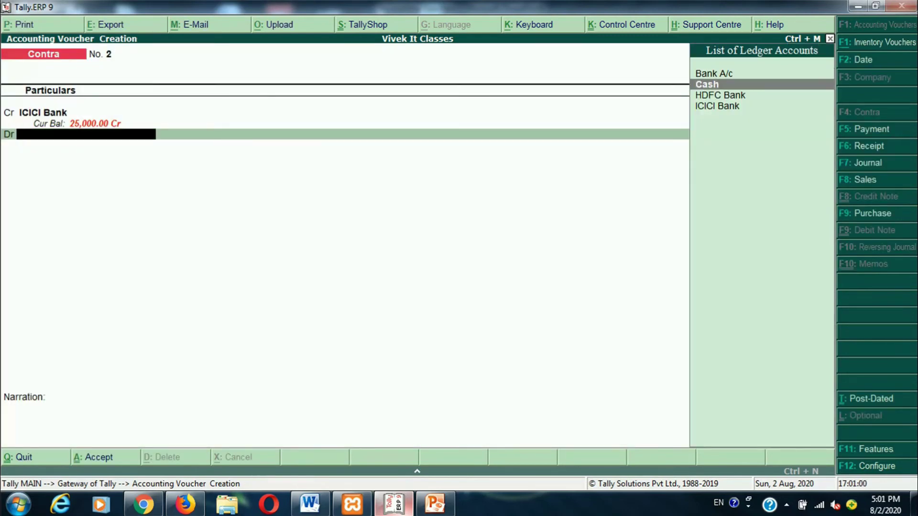
{"action": "key", "text": "Return"}
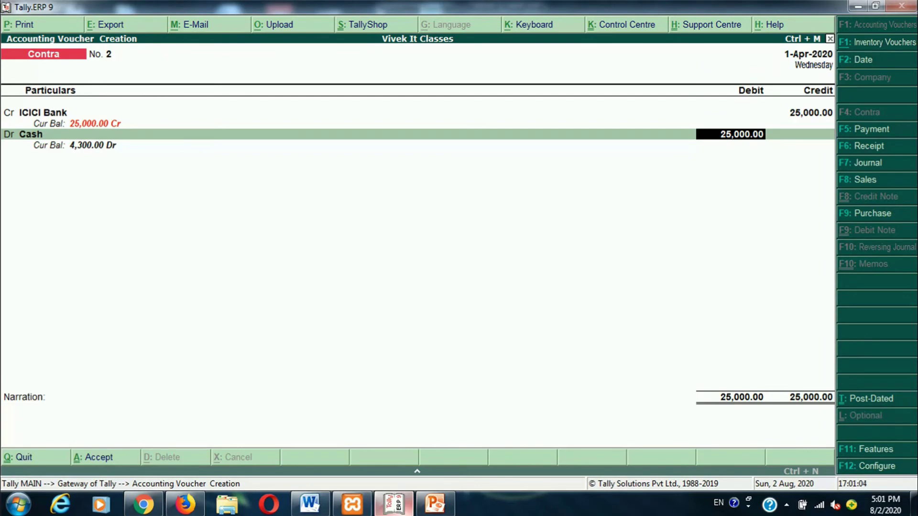
{"action": "key", "text": "ctrl+a"}
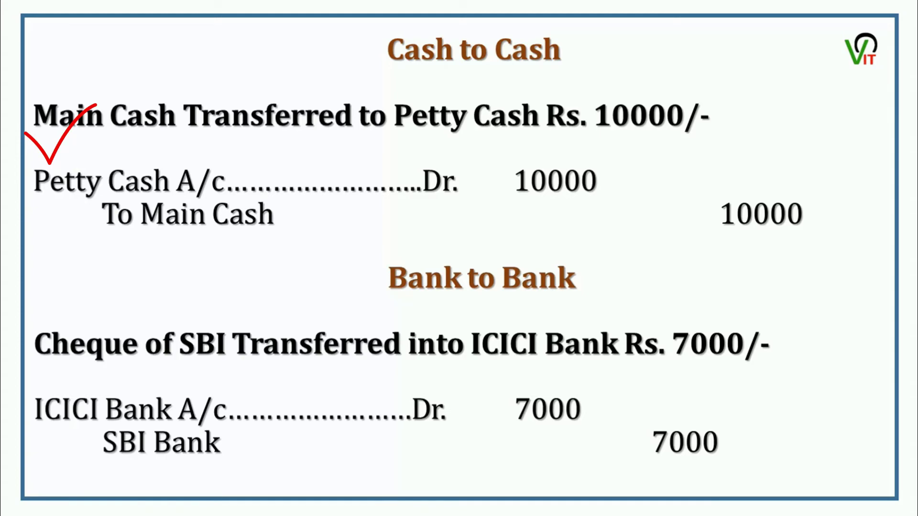
Switch from the slides back to Tally.ERP 9 and credit Cash with 10000 in the third contra voucher
{"action": "key", "text": "e"}
{"action": "key", "text": "alt+Tab"}
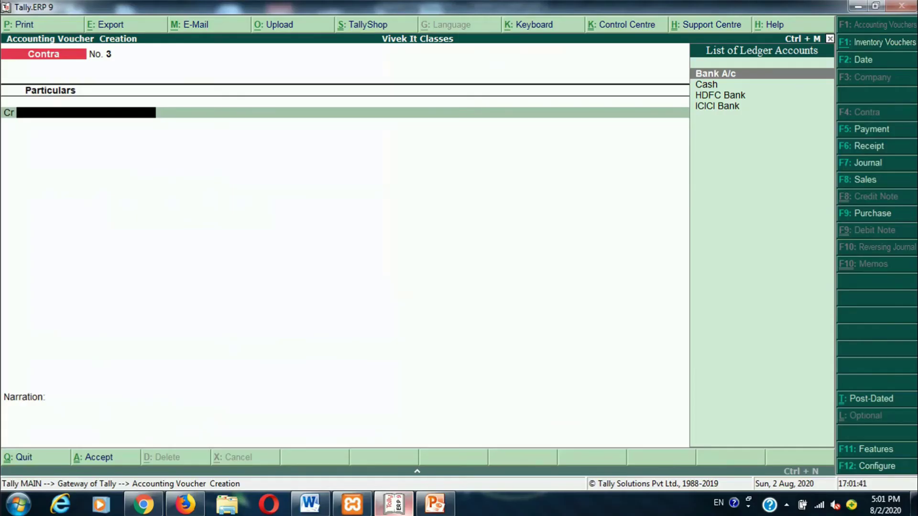
{"action": "key", "text": "Down"}
{"action": "key", "text": "Return"}
{"action": "type", "text": "1000"}
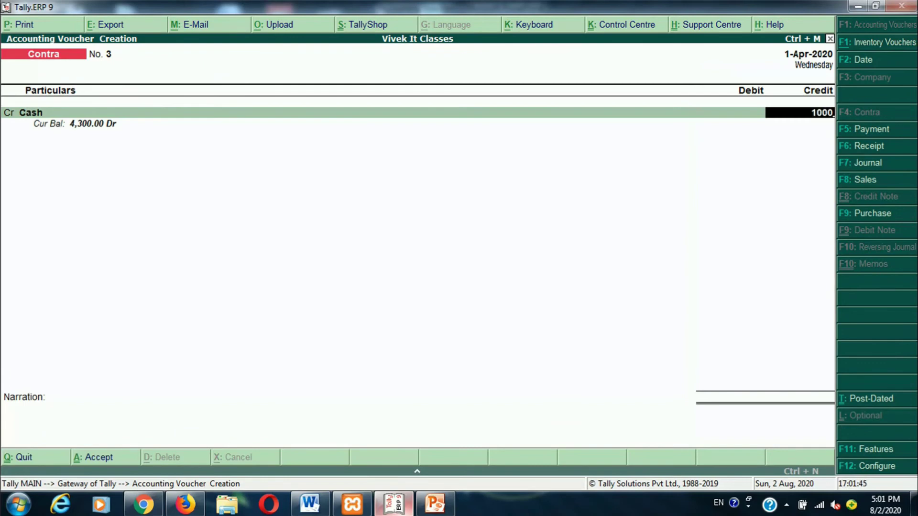
{"action": "type", "text": "0"}
{"action": "key", "text": "Return"}
{"action": "key", "text": "Return"}
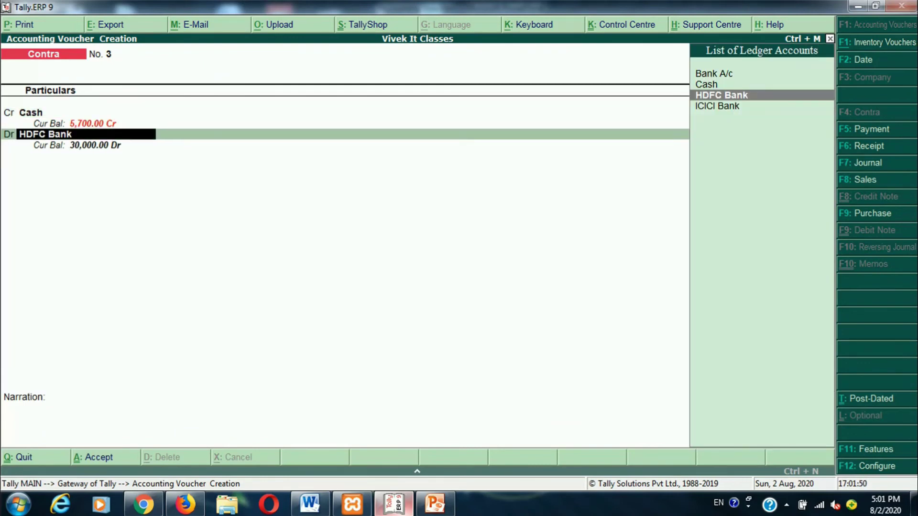
Create a ledger named Petty Cash under Cash-in-Hand from the debit line, debit it with 10000, and accept the contra voucher
{"action": "key", "text": "alt+c"}
{"action": "type", "text": "Petty"}
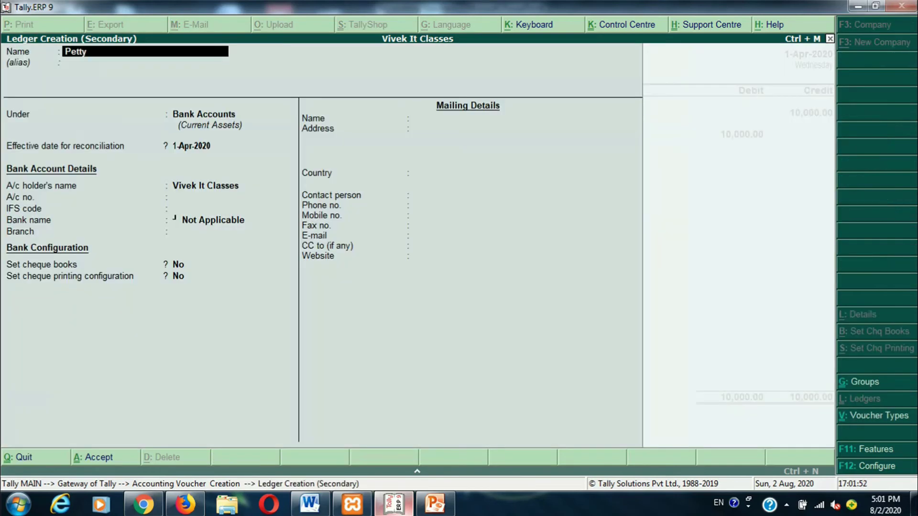
{"action": "type", "text": " Cash"}
{"action": "key", "text": "Return"}
{"action": "key", "text": "Return"}
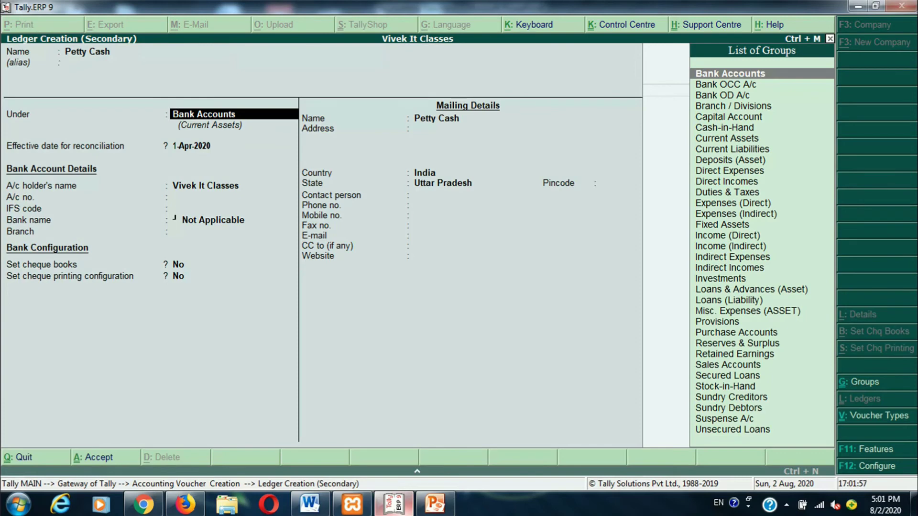
{"action": "type", "text": "C"}
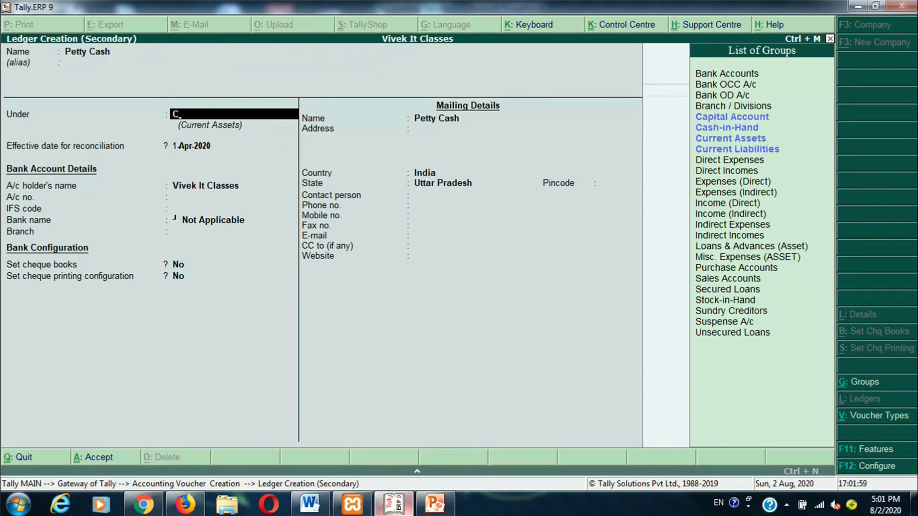
{"action": "key", "text": "Up"}
{"action": "key", "text": "Return"}
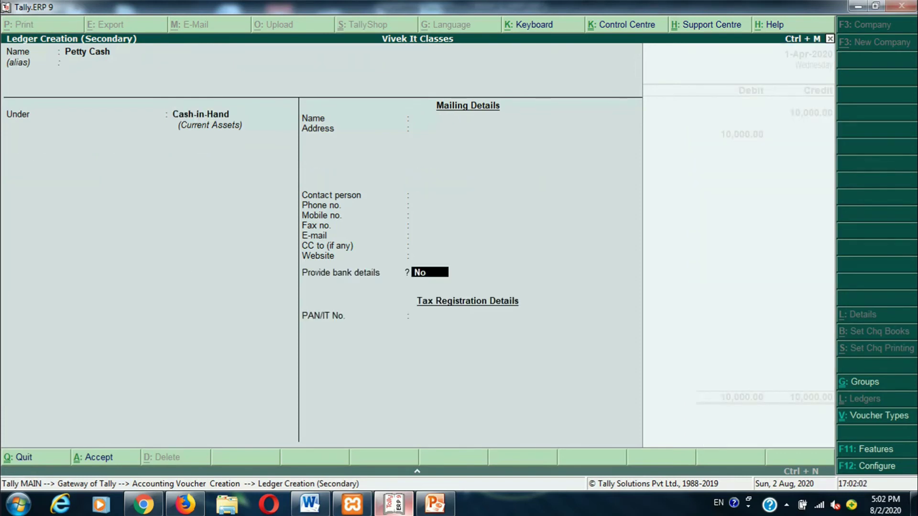
{"action": "key", "text": "ctrl+a"}
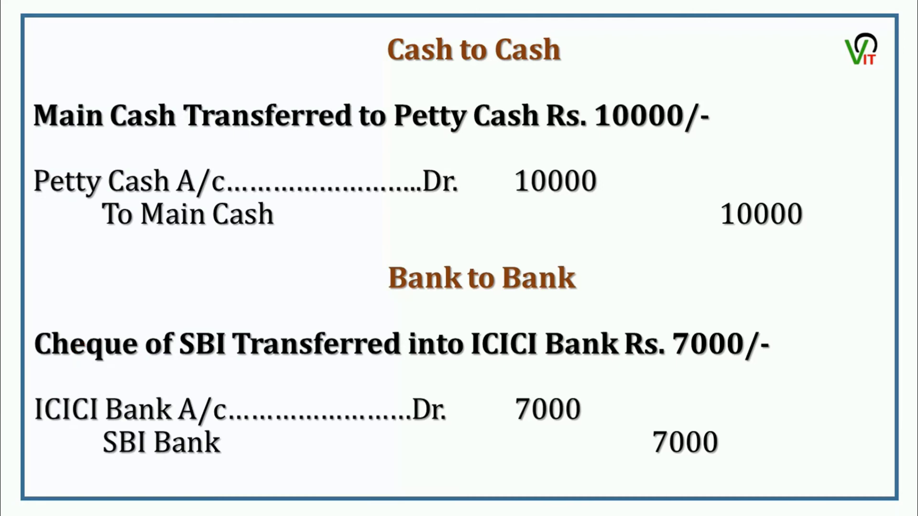
Switch from the slides back to Tally.ERP 9 and create a ledger named SBI Bank under Bank Accounts from the fourth contra voucher's credit line
{"action": "key", "text": "Escape"}
{"action": "key", "text": "alt+Tab"}
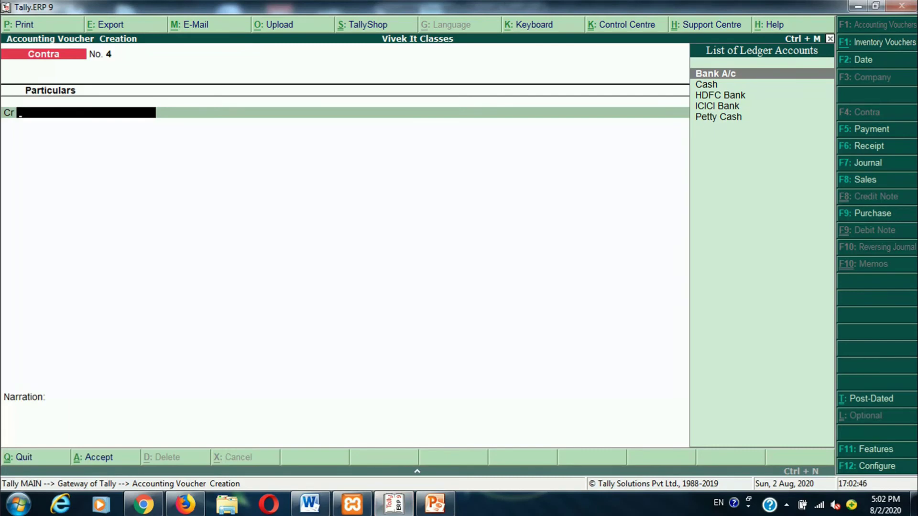
{"action": "key", "text": "alt+c"}
{"action": "type", "text": "SBI Bank"}
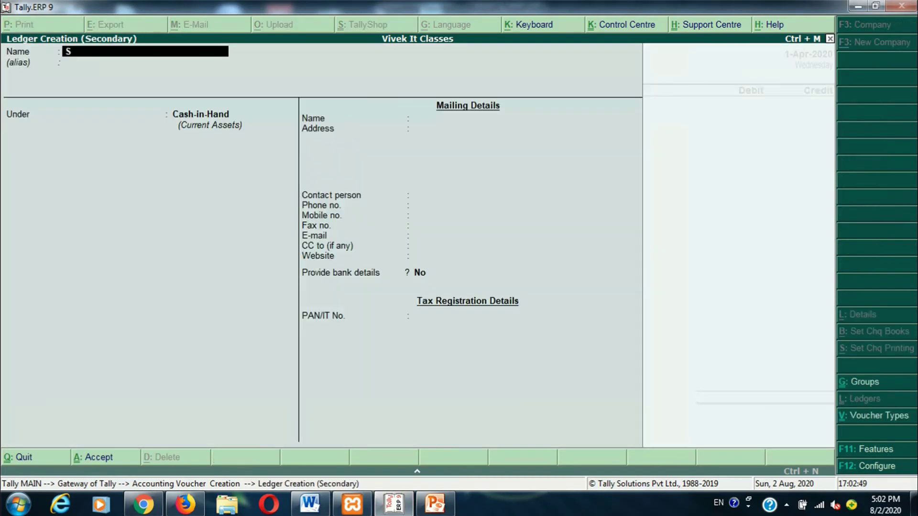
{"action": "key", "text": "Return"}
{"action": "key", "text": "Return"}
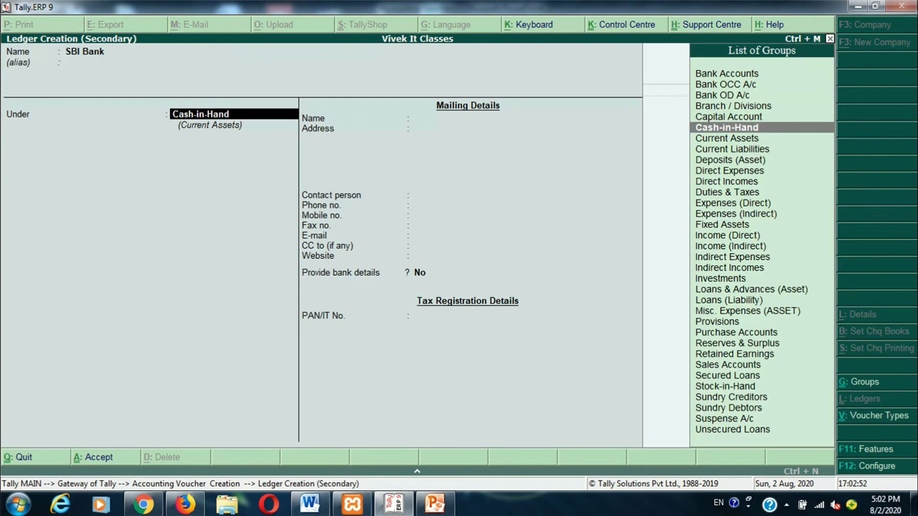
{"action": "type", "text": "B"}
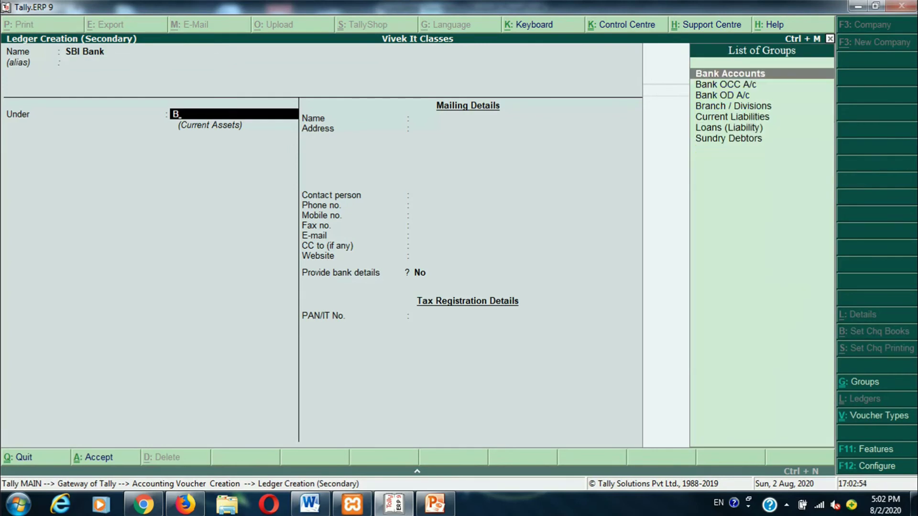
{"action": "key", "text": "Return"}
{"action": "key", "text": "ctrl+a"}
{"action": "key", "text": "Return"}
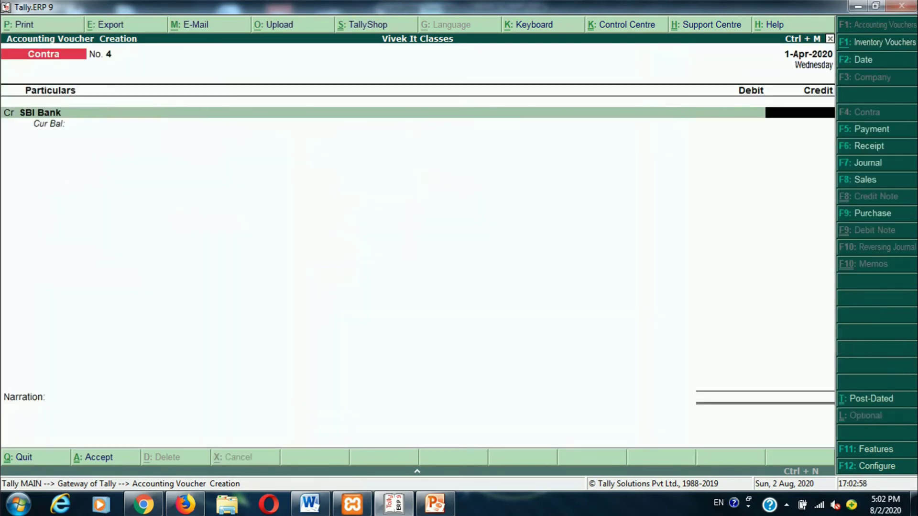
Credit SBI Bank with 7000 and keep the default cheque details in its bank allocation
{"action": "type", "text": "7000"}
{"action": "key", "text": "Return"}
{"action": "key", "text": "Return"}
{"action": "key", "text": "Return"}
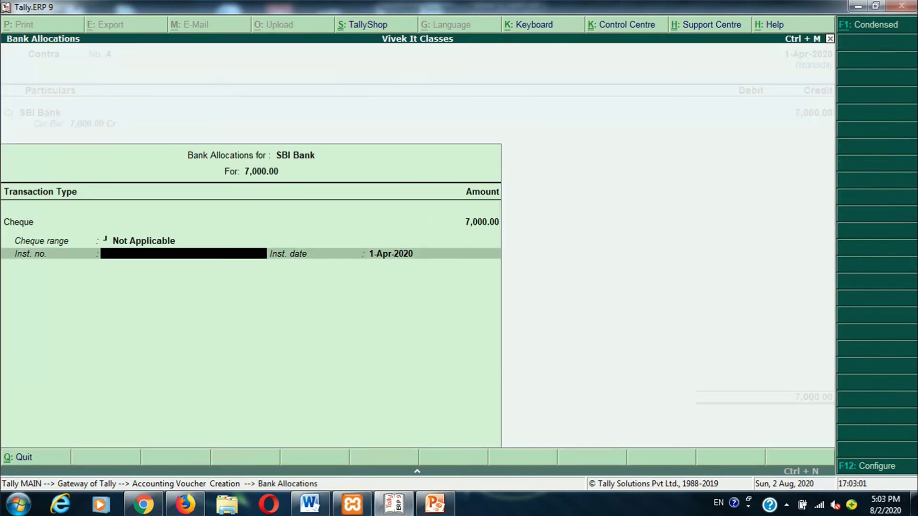
{"action": "key", "text": "Return"}
{"action": "key", "text": "Return"}
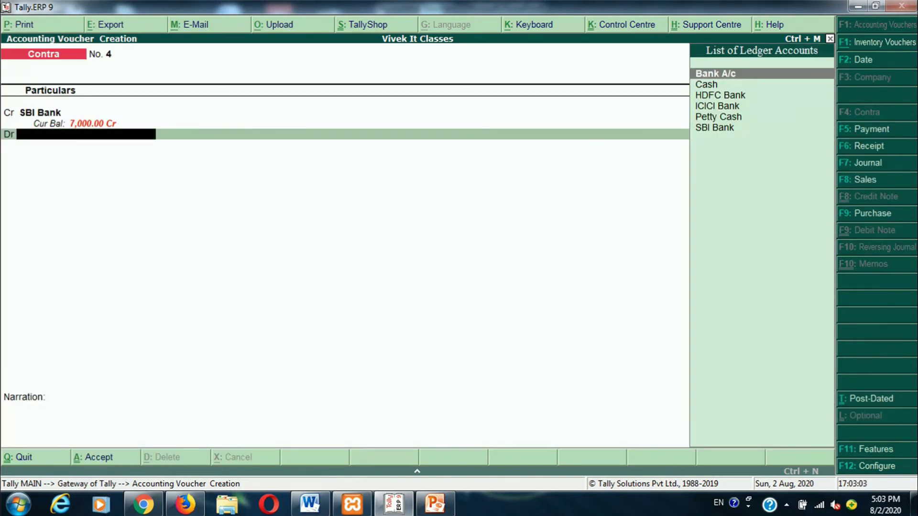
Debit ICICI Bank with 7000, keep its default Cheque/DD allocation, and accept the contra voucher without a narration
{"action": "key", "text": "Down"}
{"action": "key", "text": "Down"}
{"action": "key", "text": "Down"}
{"action": "key", "text": "Return"}
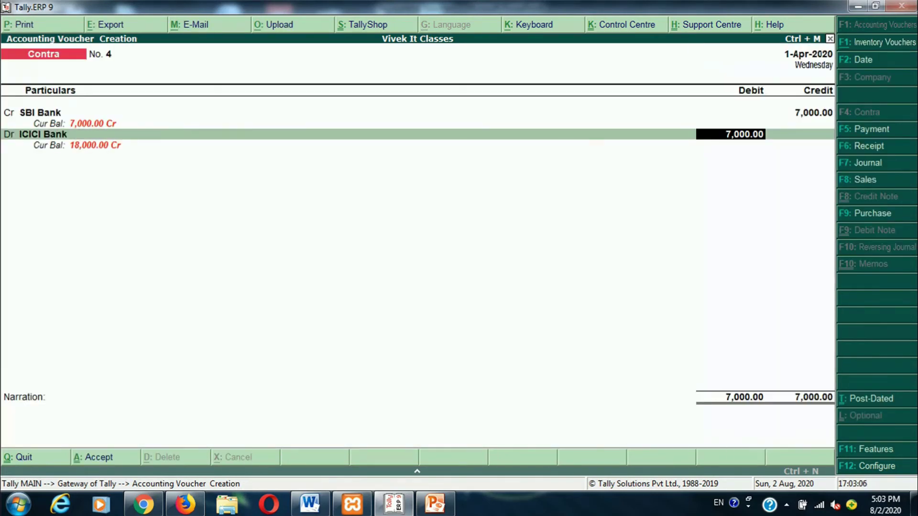
{"action": "key", "text": "Return"}
{"action": "key", "text": "Return"}
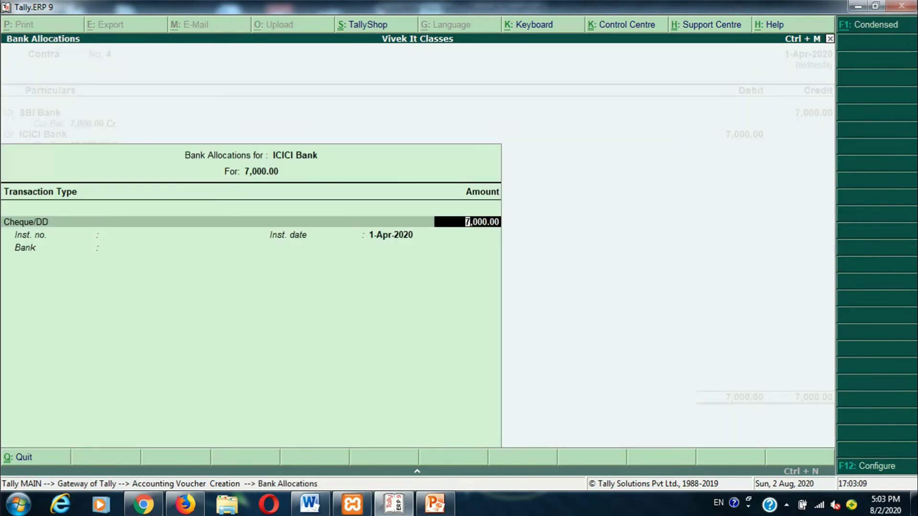
{"action": "key", "text": "Return"}
{"action": "key", "text": "Return"}
{"action": "key", "text": "Return"}
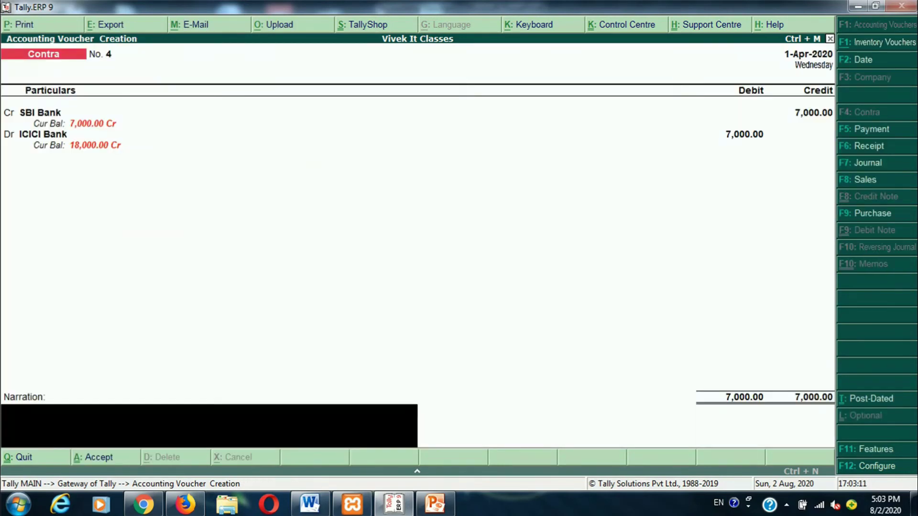
{"action": "key", "text": "Return"}
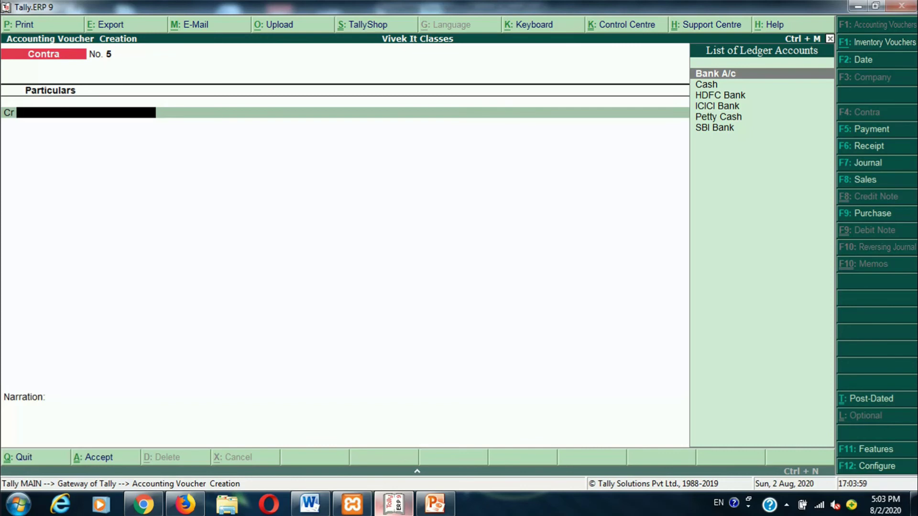
In a new journal voucher, create a ledger named Computer under Fixed Assets from the debit line and debit it with 14000
{"action": "key", "text": "F7"}
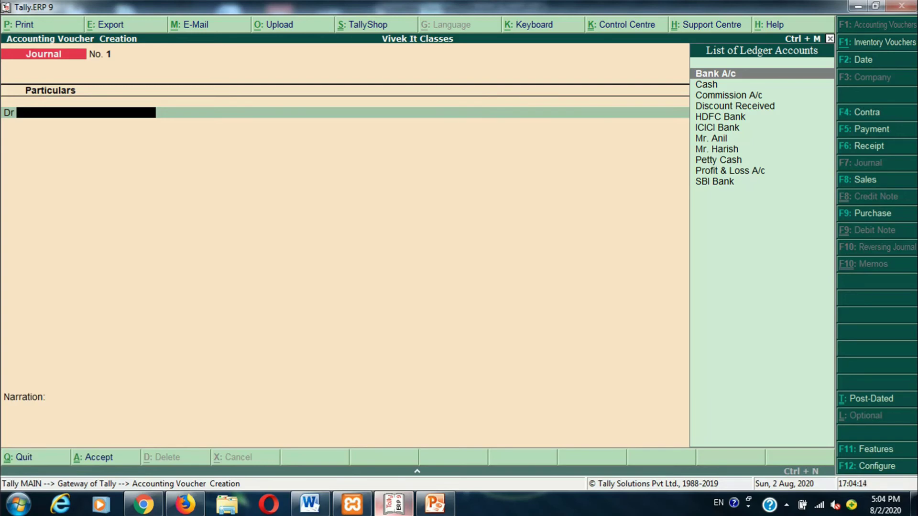
{"action": "key", "text": "alt+c"}
{"action": "type", "text": "Computer"}
{"action": "key", "text": "Return"}
{"action": "key", "text": "Return"}
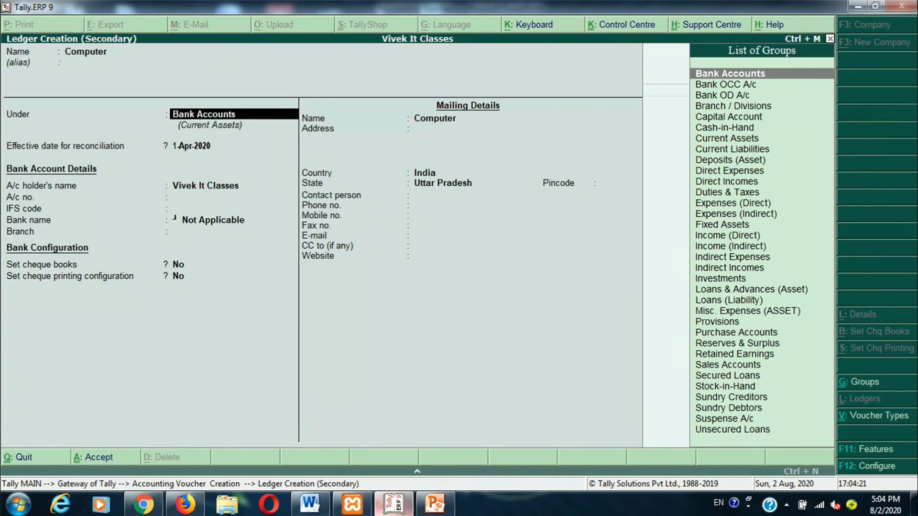
{"action": "type", "text": "F"}
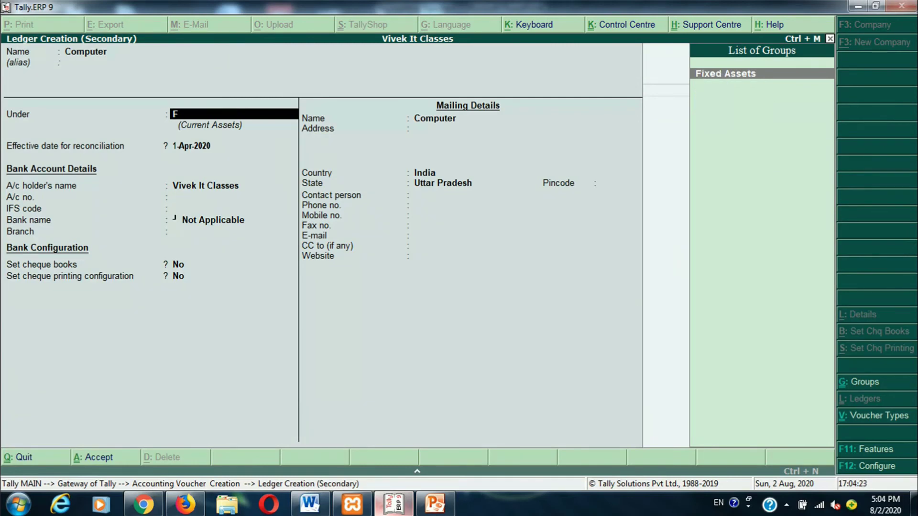
{"action": "key", "text": "Return"}
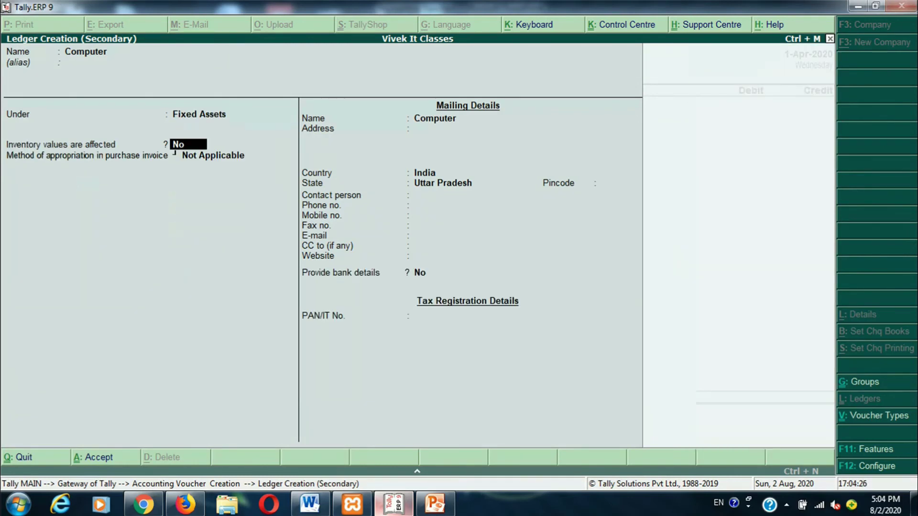
{"action": "key", "text": "ctrl+a"}
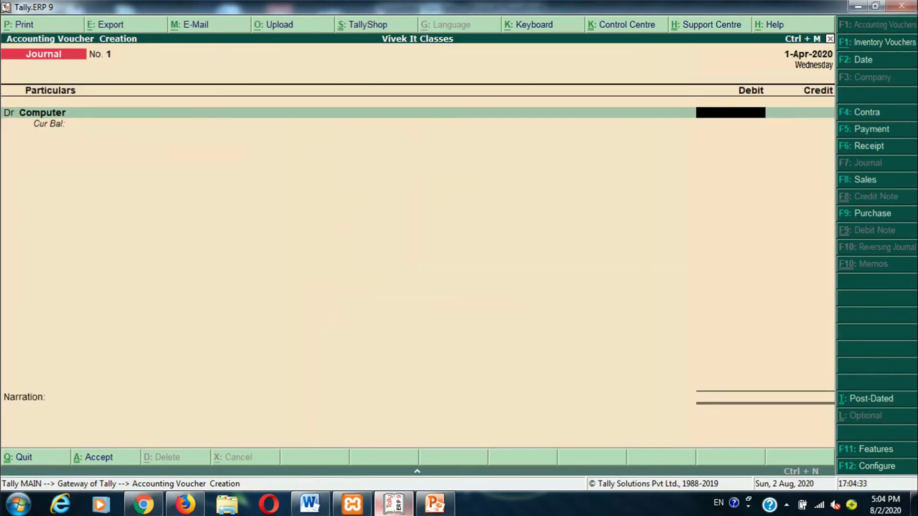
{"action": "type", "text": "14000"}
{"action": "key", "text": "Return"}
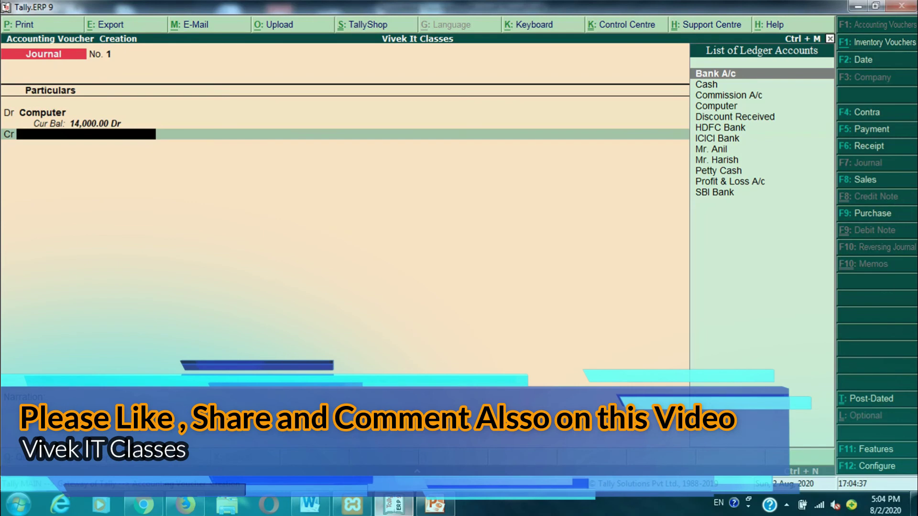
Create a ledger named M/s Mahesh Traders under Sundry Creditors from the credit line and accept the journal voucher with 14,000.00 credited to it
{"action": "key", "text": "alt+c"}
{"action": "type", "text": "M/"}
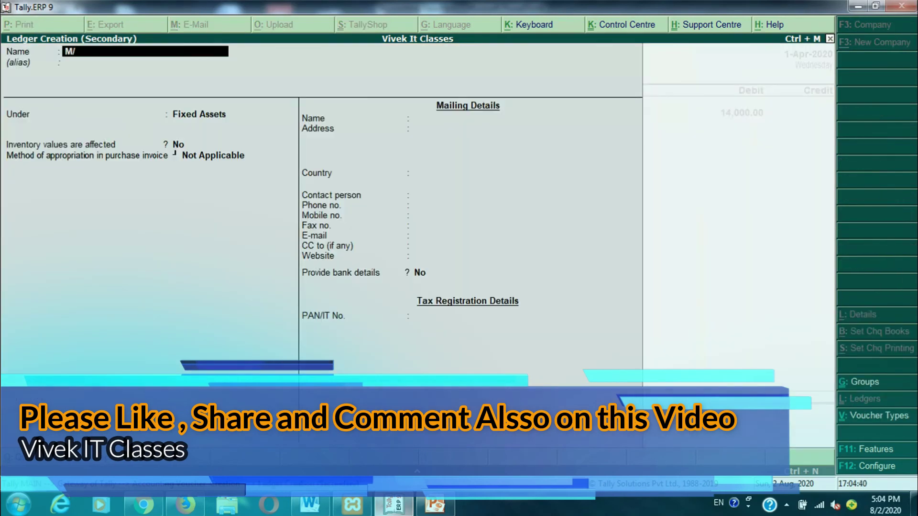
{"action": "type", "text": "s Mahesh"}
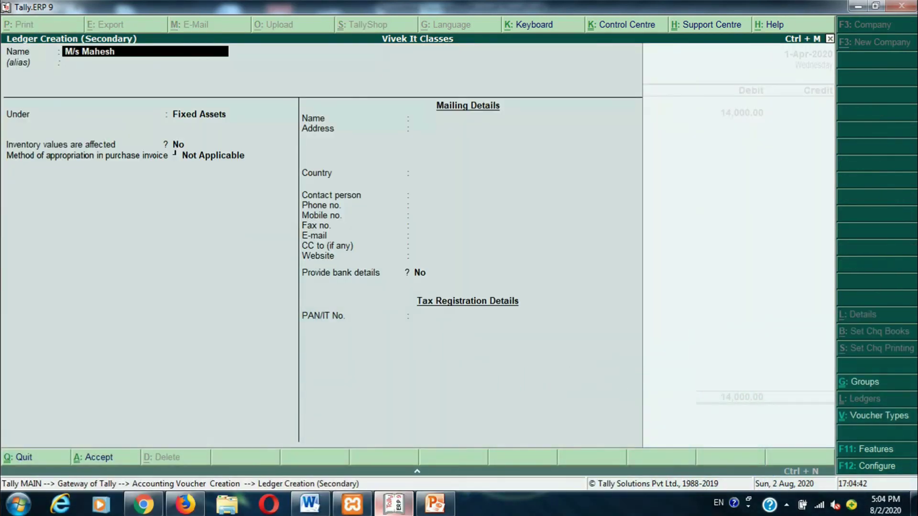
{"action": "type", "text": " Traders"}
{"action": "key", "text": "Return"}
{"action": "key", "text": "Return"}
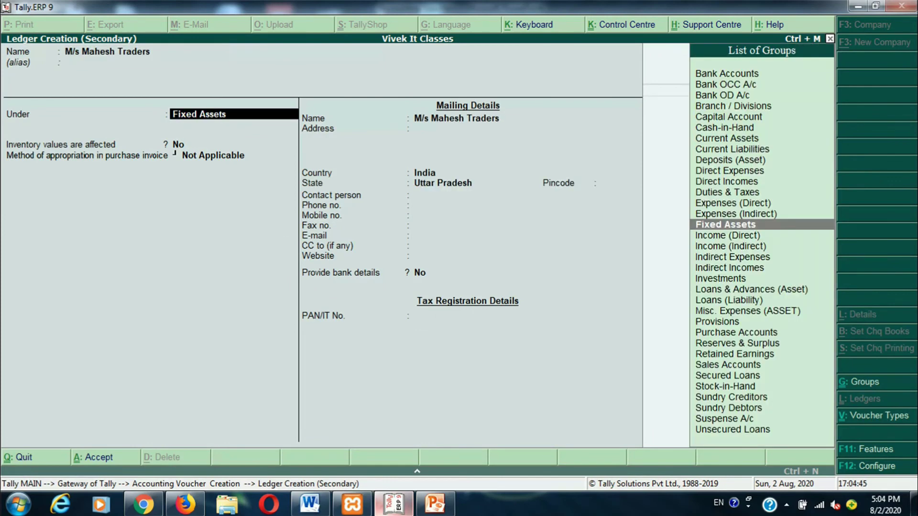
{"action": "type", "text": "S"}
{"action": "key", "text": "Down"}
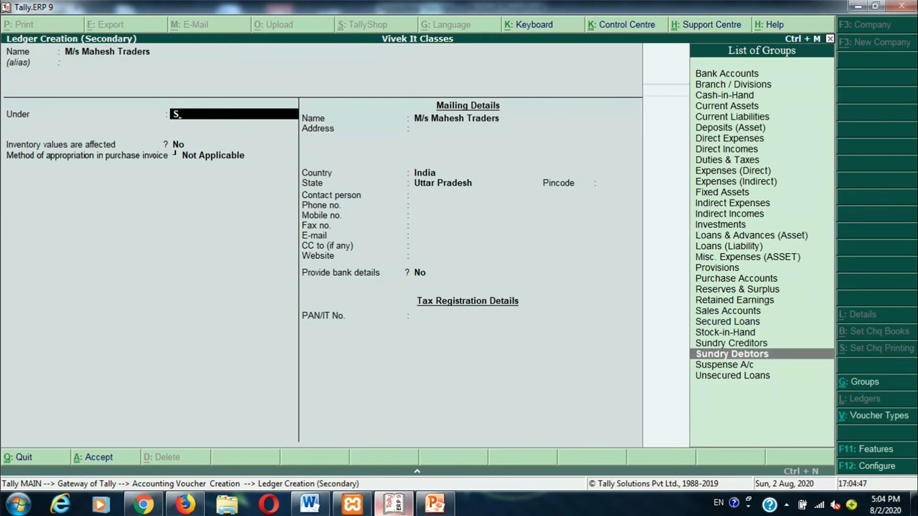
{"action": "key", "text": "Up"}
{"action": "key", "text": "Return"}
{"action": "key", "text": "ctrl+a"}
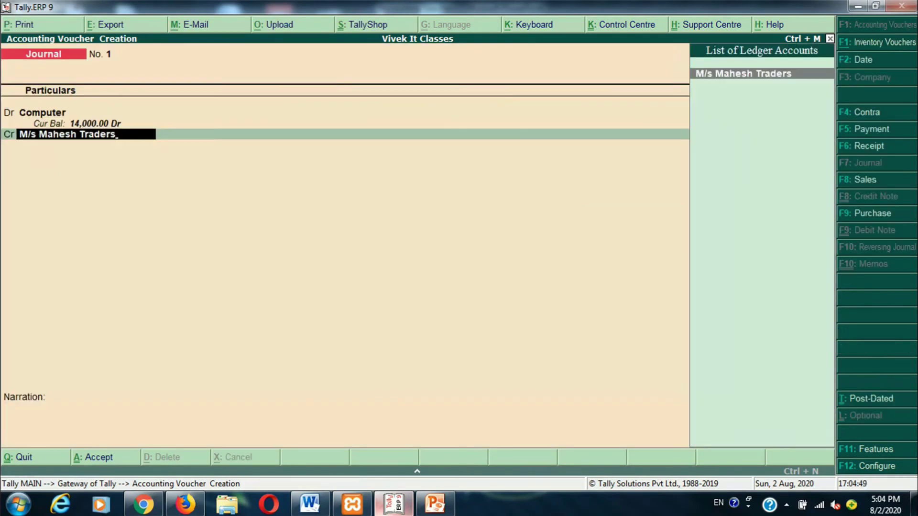
{"action": "key", "text": "Return"}
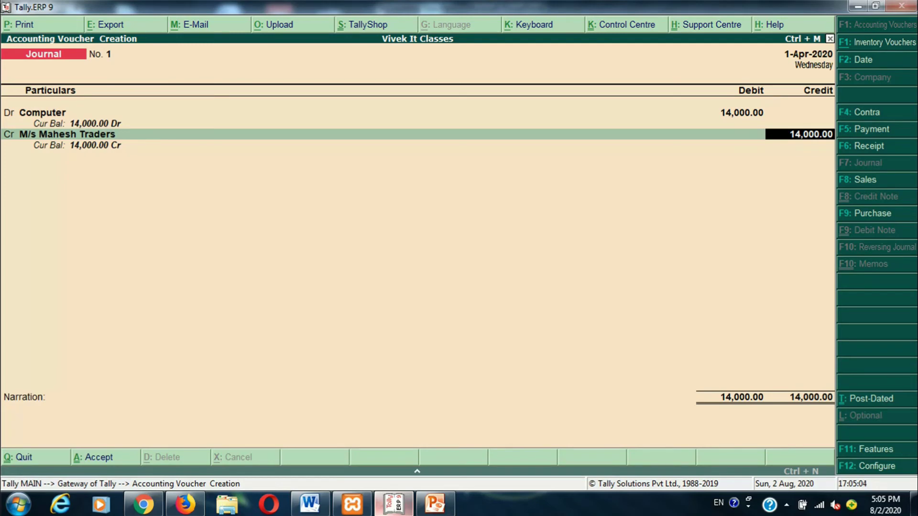
{"action": "key", "text": "ctrl+a"}
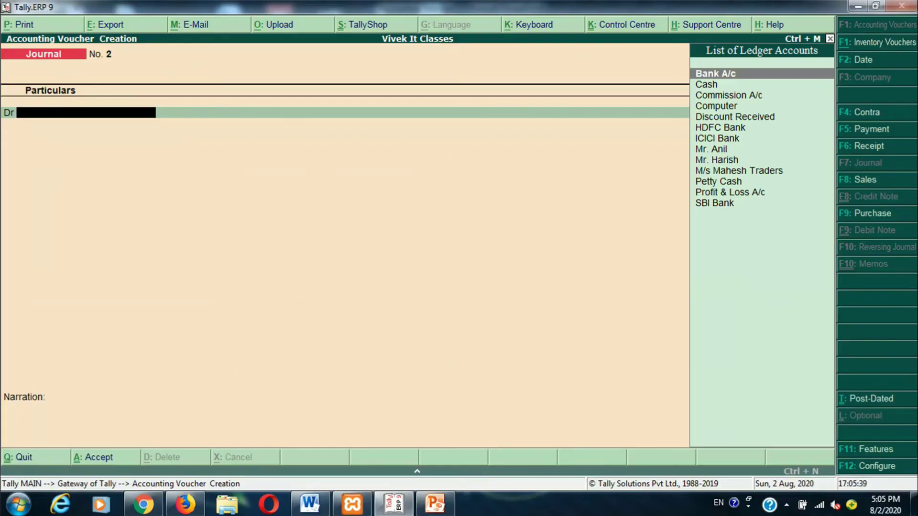
Leave voucher entry and start a single ledger named Building A/c under Fixed Assets in the accounts masters
{"action": "key", "text": "Escape"}
{"action": "key", "text": "y"}
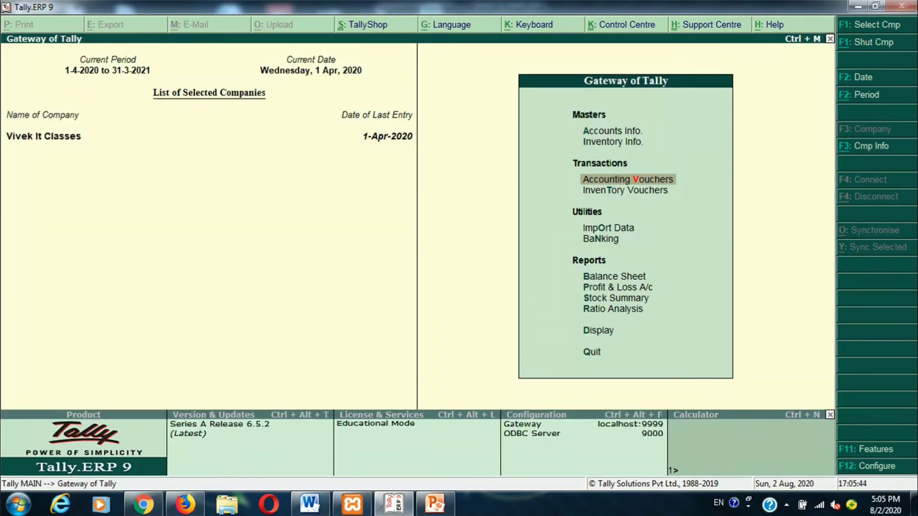
{"action": "key", "text": "Up"}
{"action": "key", "text": "Up"}
{"action": "key", "text": "Return"}
{"action": "key", "text": "Down"}
{"action": "key", "text": "Return"}
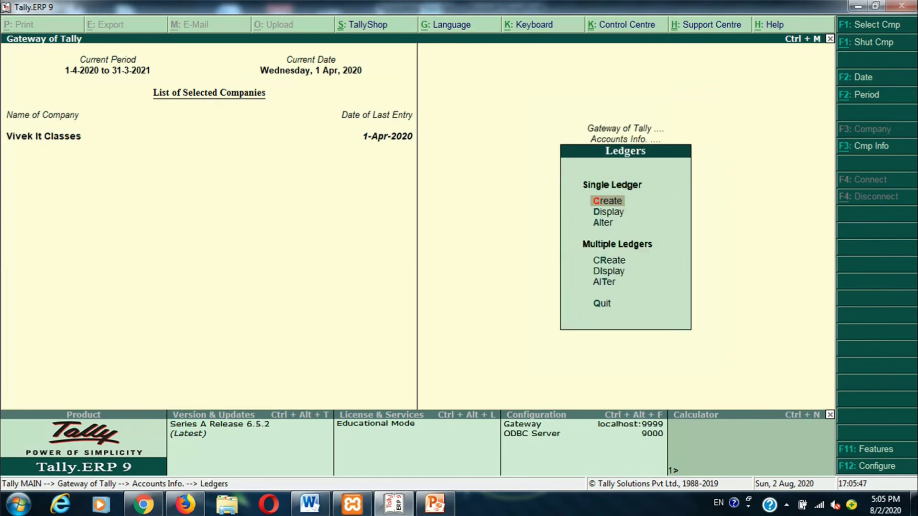
{"action": "key", "text": "Return"}
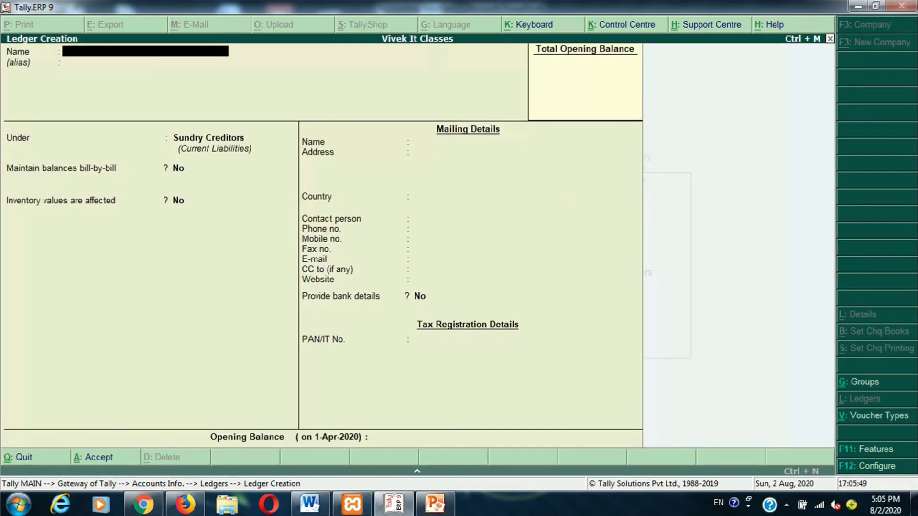
{"action": "type", "text": "Building A/c"}
{"action": "key", "text": "Return"}
{"action": "key", "text": "Return"}
{"action": "type", "text": "F"}
{"action": "key", "text": "Return"}
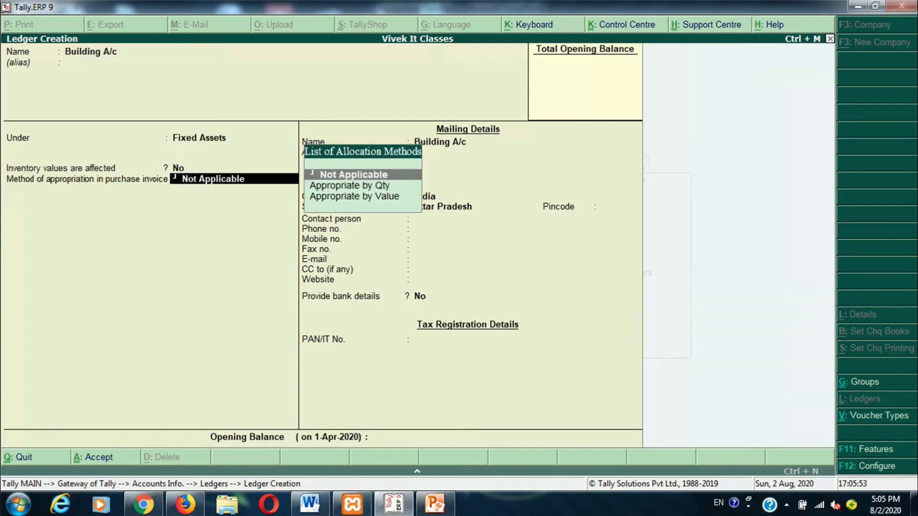
Give Building A/c an opening balance of 100000, keep its other defaults, and save the ledger, returning to the Gateway of Tally
{"action": "key", "text": "Return"}
{"action": "key", "text": "Return"}
{"action": "key", "text": "Return"}
{"action": "key", "text": "Return"}
{"action": "key", "text": "Return"}
{"action": "key", "text": "Return"}
{"action": "key", "text": "Return"}
{"action": "key", "text": "Return"}
{"action": "key", "text": "Return"}
{"action": "key", "text": "Return"}
{"action": "key", "text": "Return"}
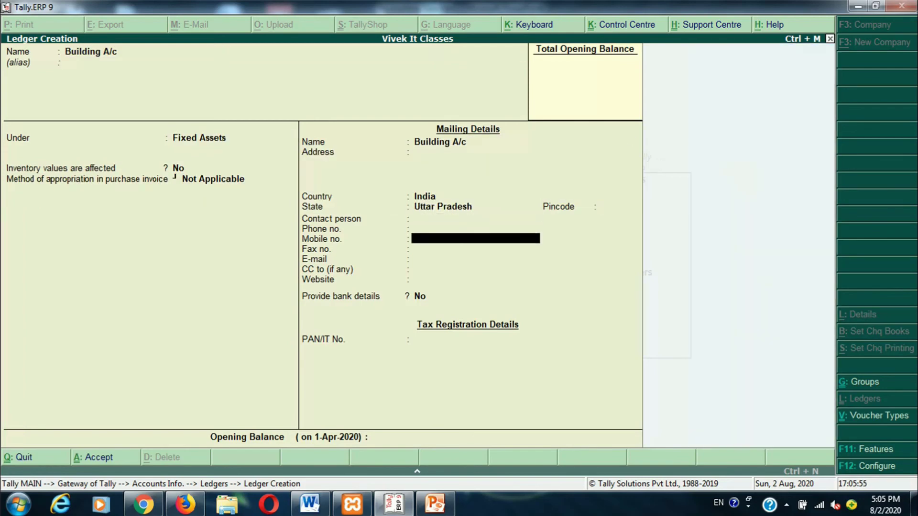
{"action": "key", "text": "Return"}
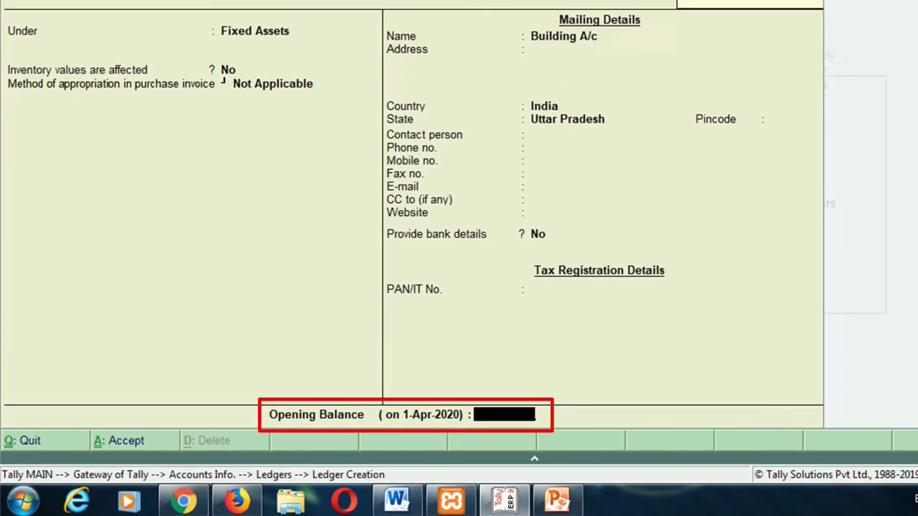
{"action": "type", "text": "100000"}
{"action": "key", "text": "Return"}
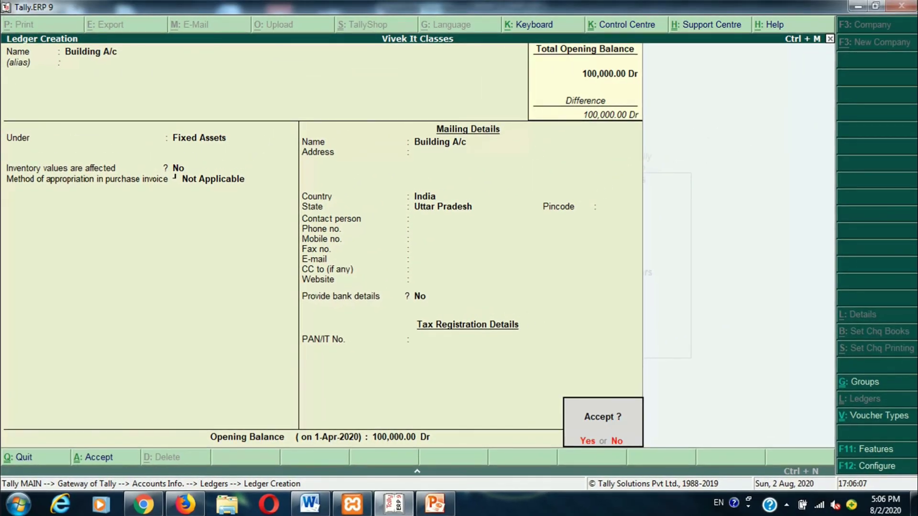
{"action": "key", "text": "Return"}
{"action": "key", "text": "Escape"}
{"action": "key", "text": "Escape"}
{"action": "key", "text": "Escape"}
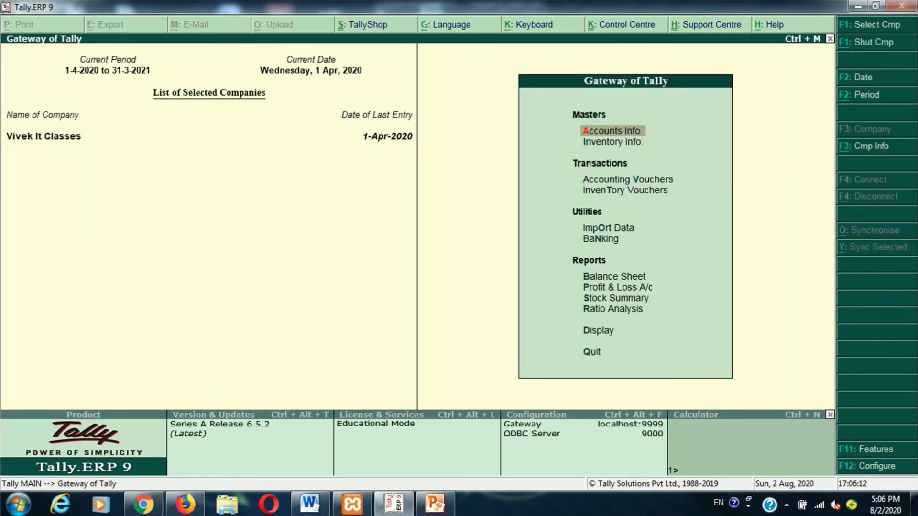
Return to journal voucher entry and create a ledger named Depriciation under Indirect Expenses from the second voucher's debit line
{"action": "key", "text": "v"}
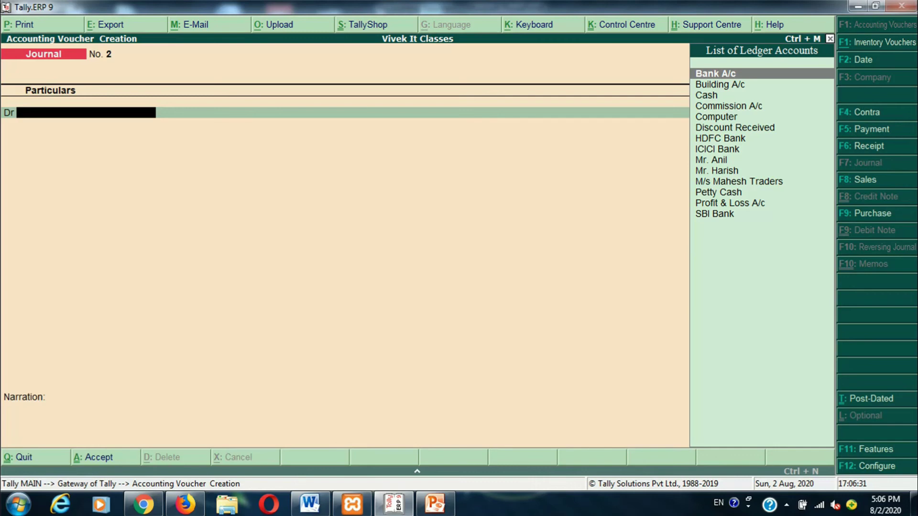
{"action": "key", "text": "alt+c"}
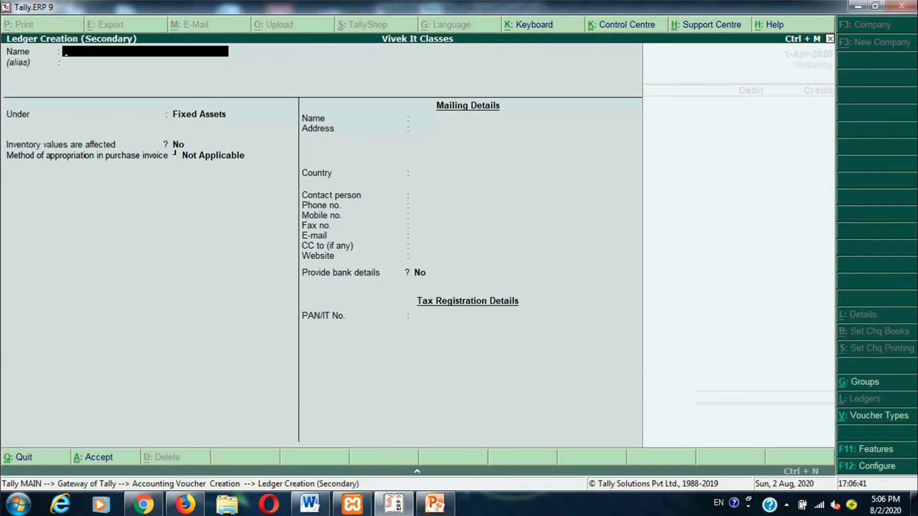
{"action": "mouse_move", "coordinate": [203, 418]}
{"action": "left_mouse_down"}
{"action": "mouse_move", "coordinate": [529, 420]}
{"action": "mouse_move", "coordinate": [215, 418]}
{"action": "left_mouse_up"}
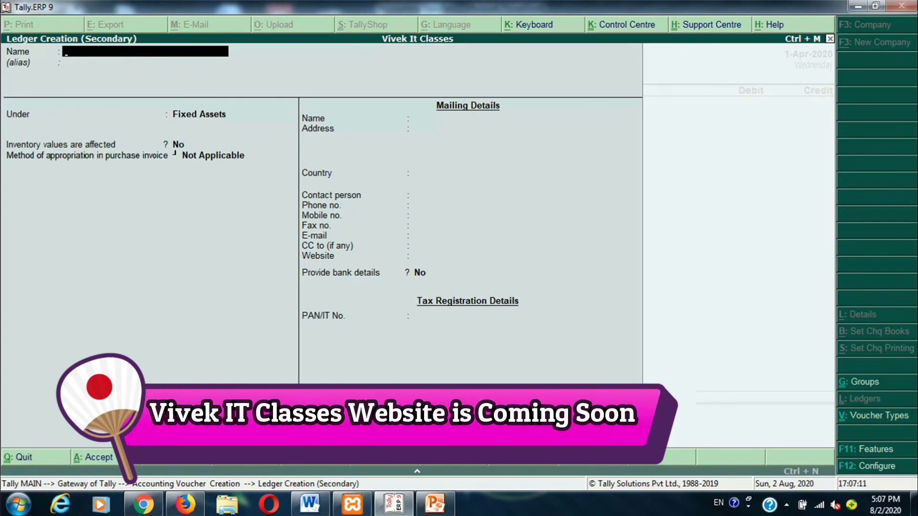
{"action": "key", "text": "ctrl+a"}
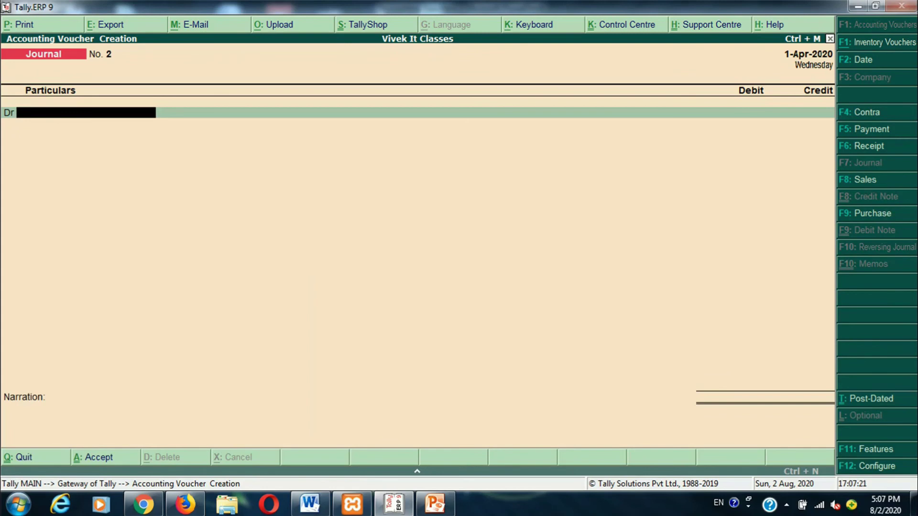
{"action": "key", "text": "alt+c"}
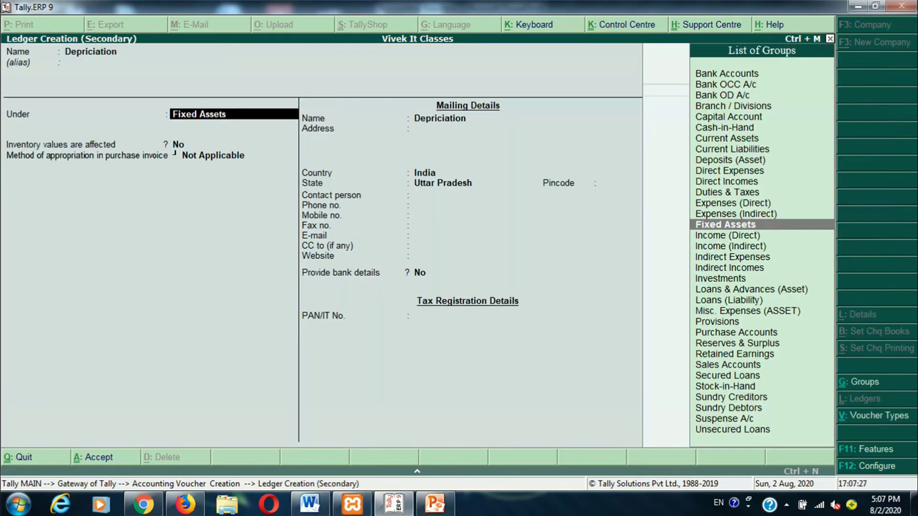
{"action": "type", "text": "ind"}
{"action": "key", "text": "Return"}
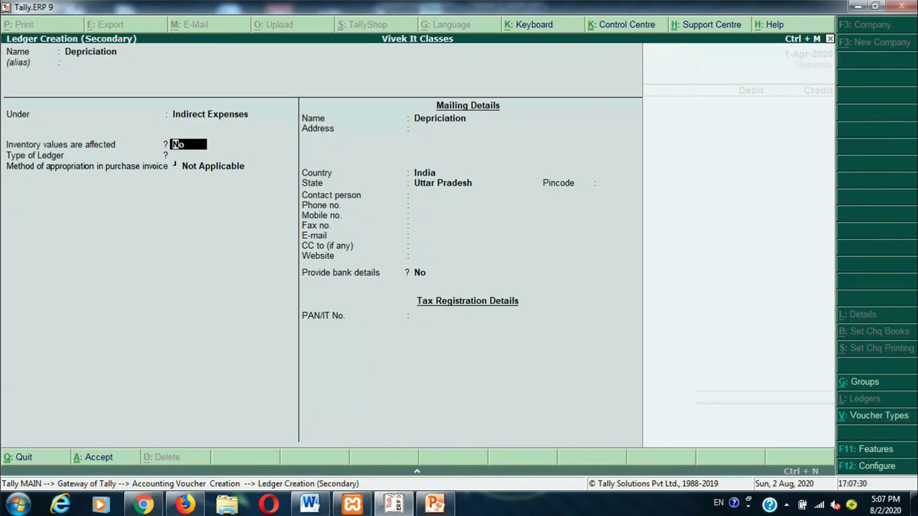
{"action": "key", "text": "ctrl+a"}
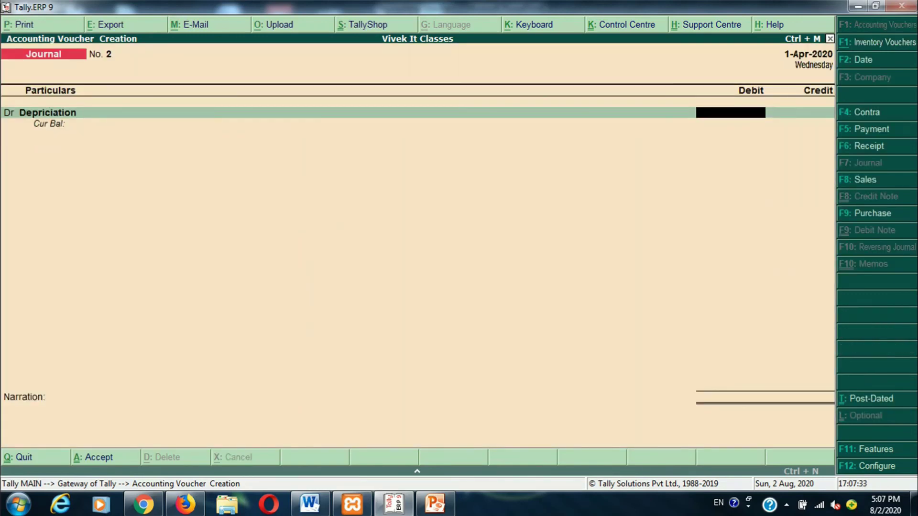
Debit Depriciation with 10000, credit Building A/c with the same amount, and accept the journal voucher without a narration
{"action": "type", "text": "10000"}
{"action": "key", "text": "Return"}
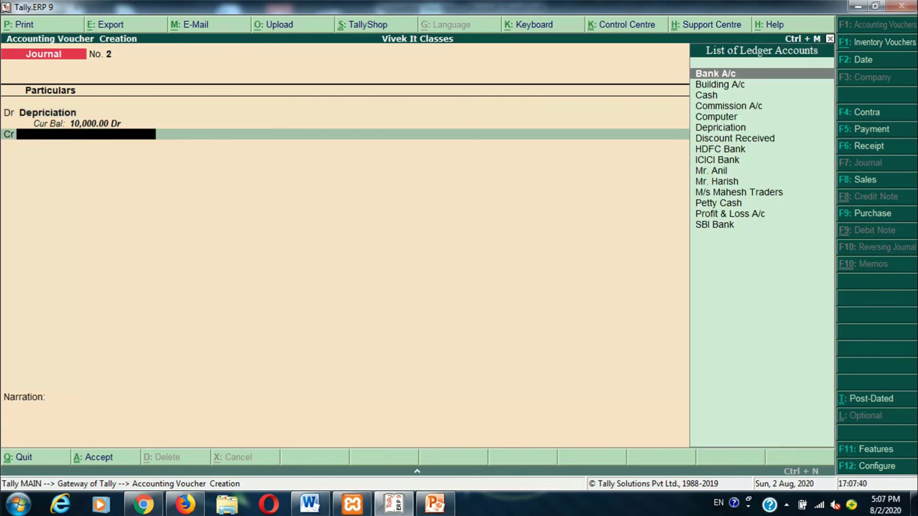
{"action": "type", "text": "b"}
{"action": "key", "text": "Down"}
{"action": "key", "text": "Return"}
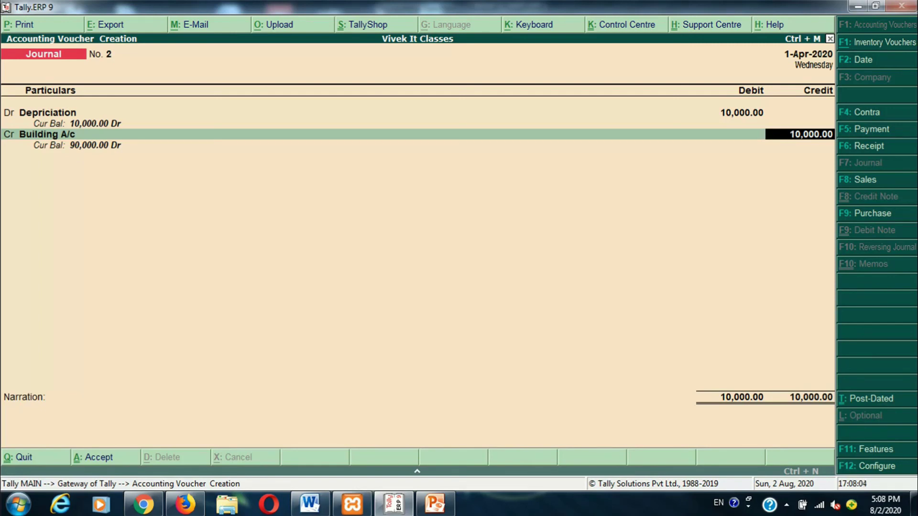
{"action": "key", "text": "ctrl+a"}
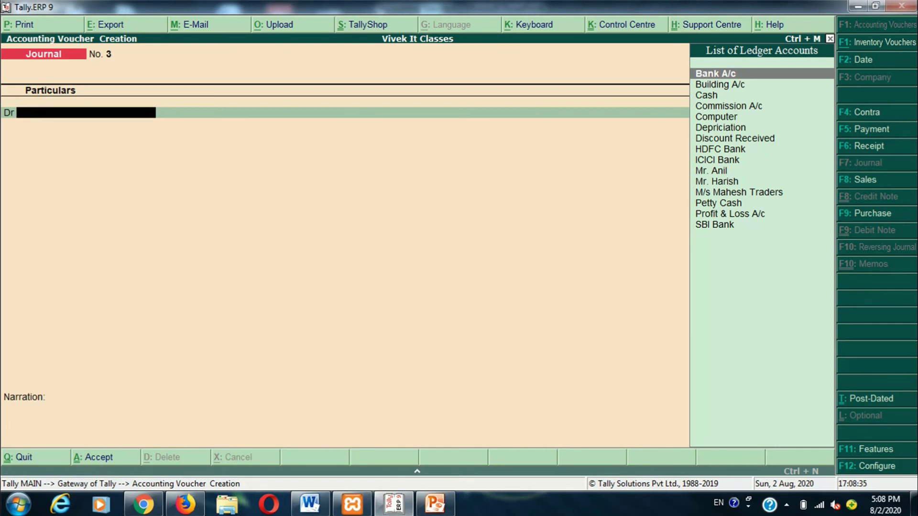
Leave voucher entry, open the Day Book report, and expand it to the detailed view of all recorded vouchers
{"action": "key", "text": "Escape"}
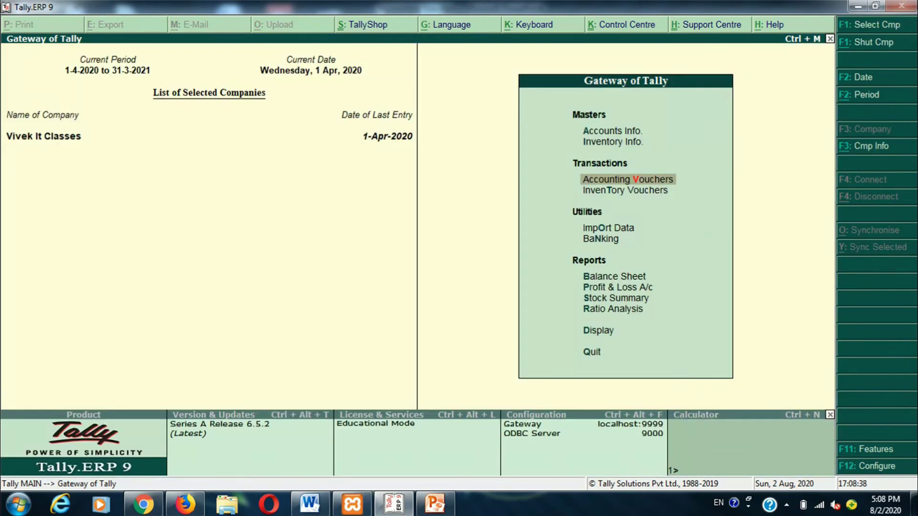
{"action": "key", "text": "Down"}
{"action": "key", "text": "Down"}
{"action": "key", "text": "Down"}
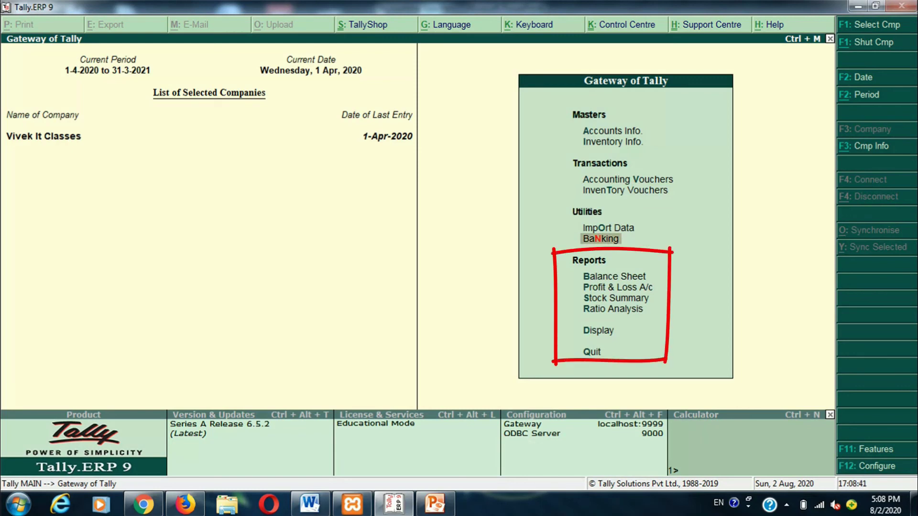
{"action": "key", "text": "Down"}
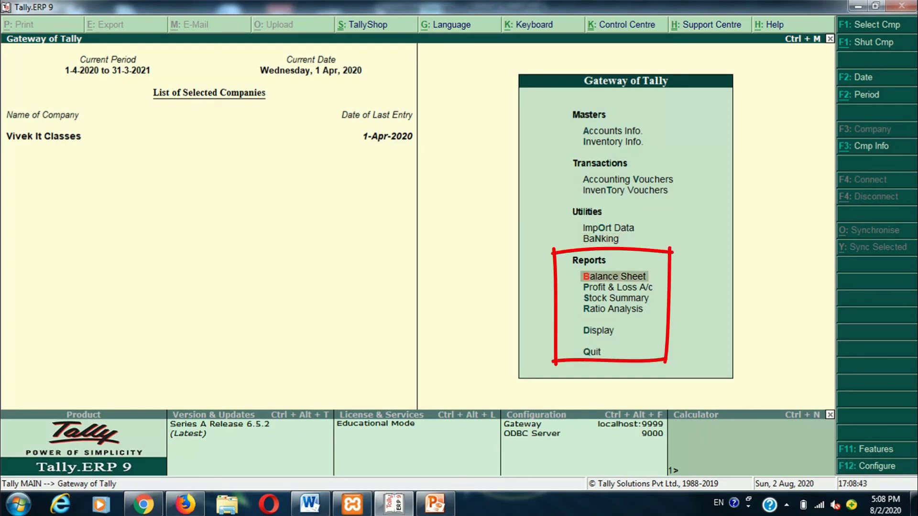
{"action": "key", "text": "Down"}
{"action": "key", "text": "Down"}
{"action": "key", "text": "Down"}
{"action": "key", "text": "Down"}
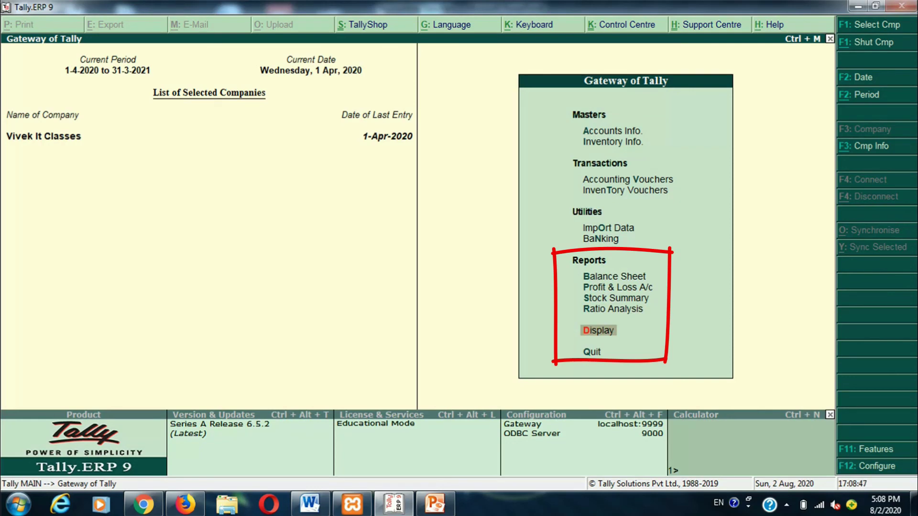
{"action": "key", "text": "Return"}
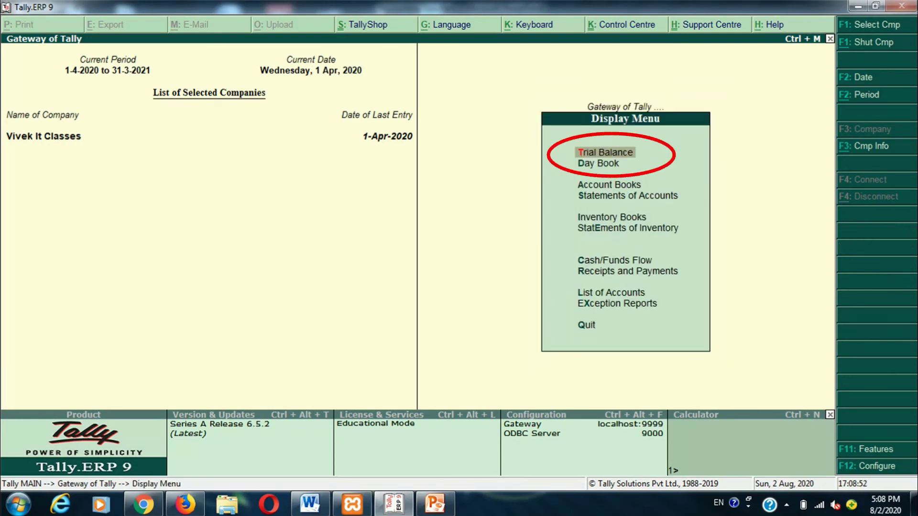
{"action": "key", "text": "Down"}
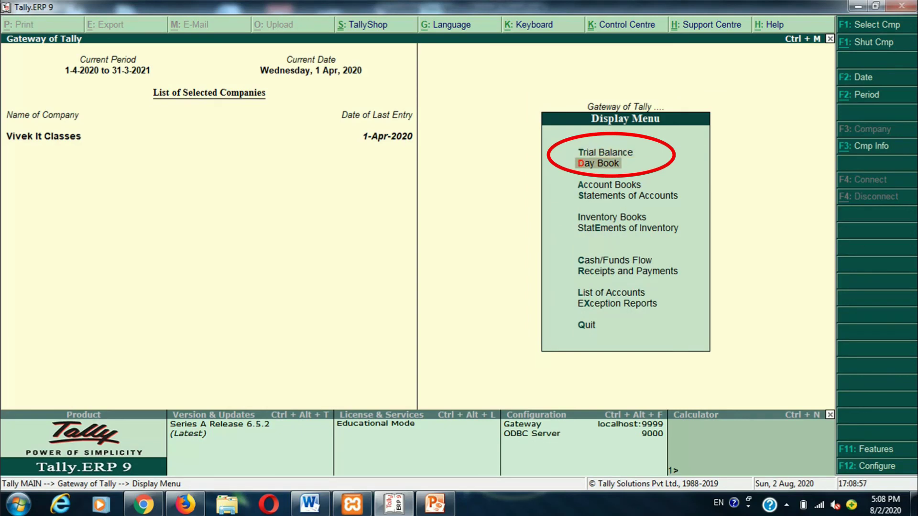
{"action": "key", "text": "Return"}
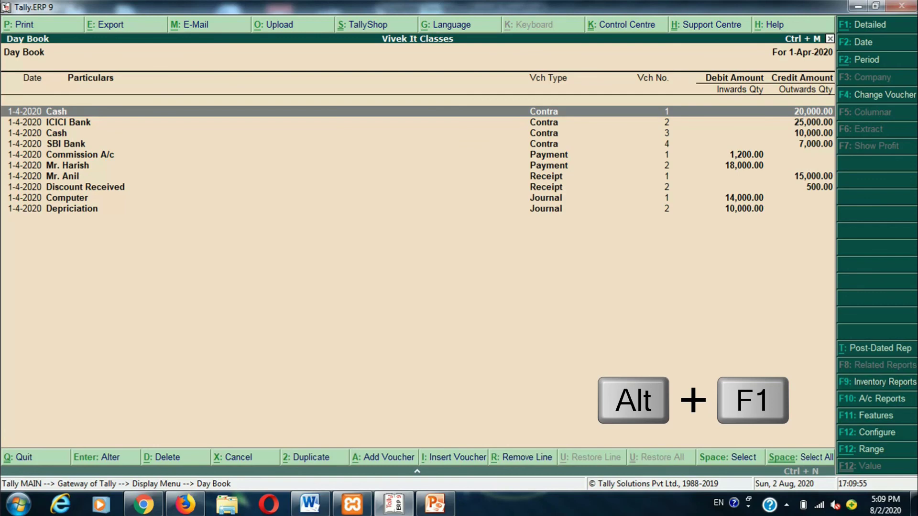
{"action": "key", "text": "alt+F1"}
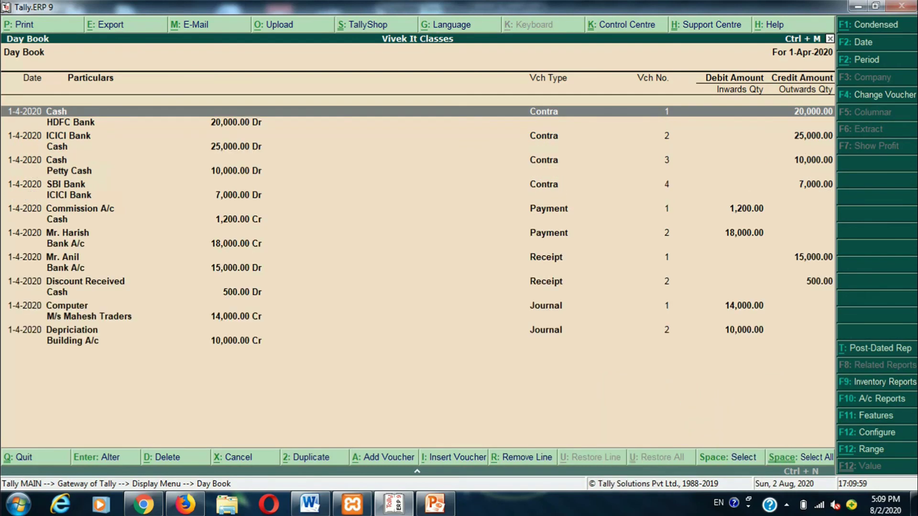